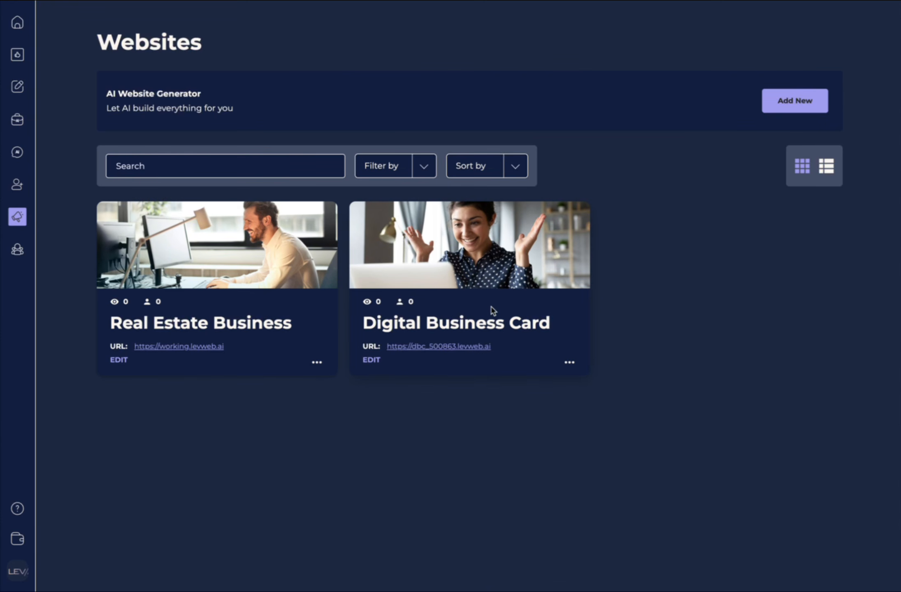
- Start a new AI-generated website for the Roaring Real Estate business and name it "Roaring Real Estate 2"
left_click(797, 104)
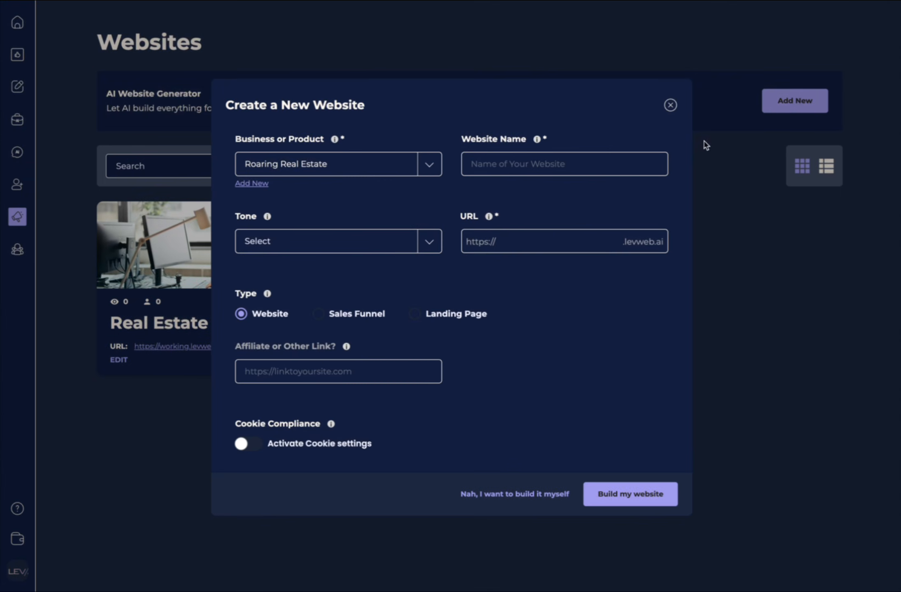
left_click(430, 172)
left_click(427, 136)
left_click(518, 166)
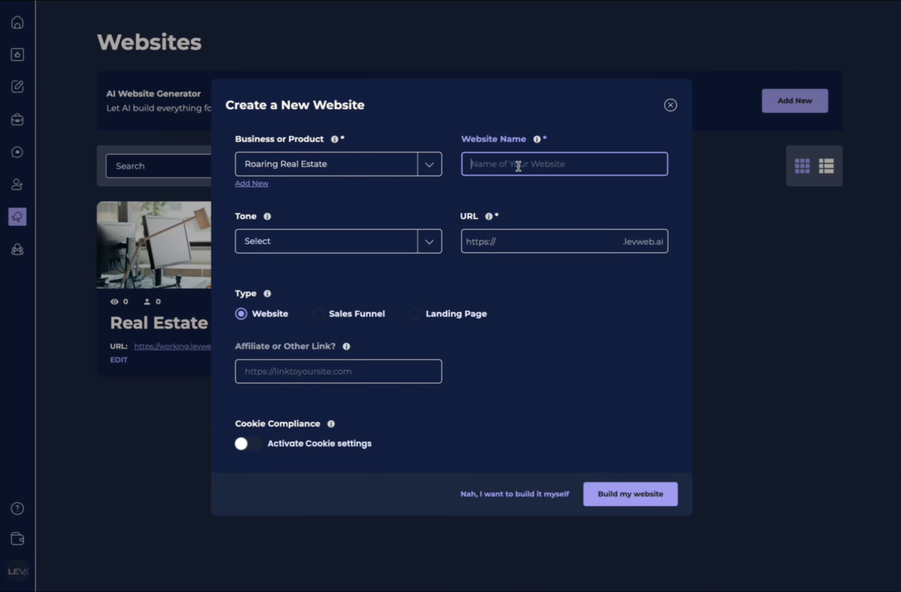
type("Roaring Real Estate 2")
- Set the tone to Professional and the URL to RoaringRealEstate, and have the AI build the website
left_click(428, 243)
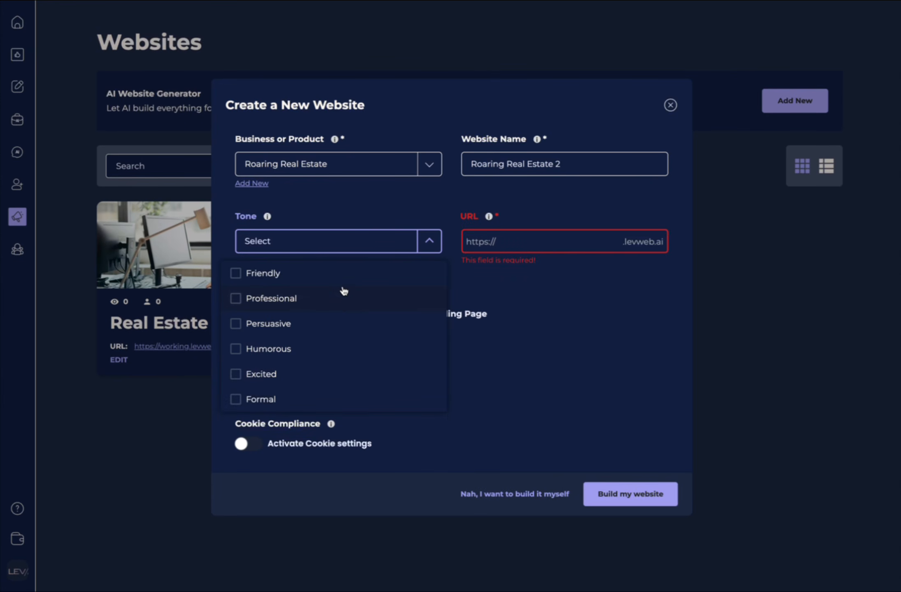
left_click(333, 299)
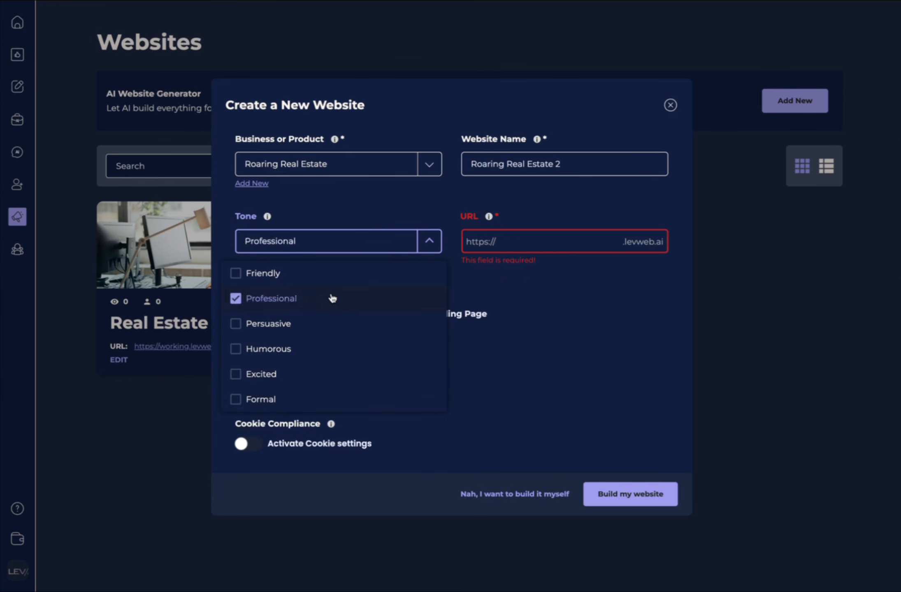
left_click(418, 211)
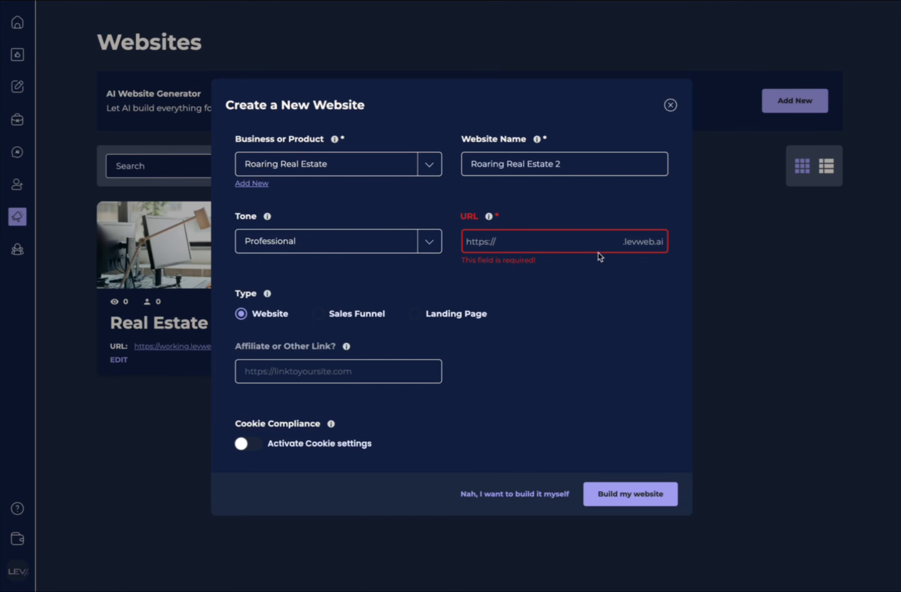
left_click(476, 240)
type("RoaringRealEstate")
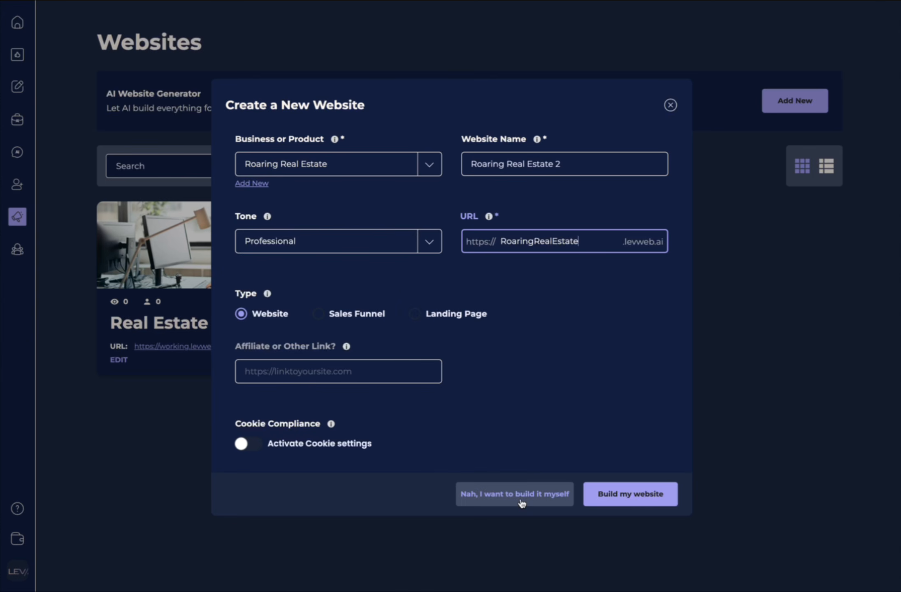
left_click(643, 499)
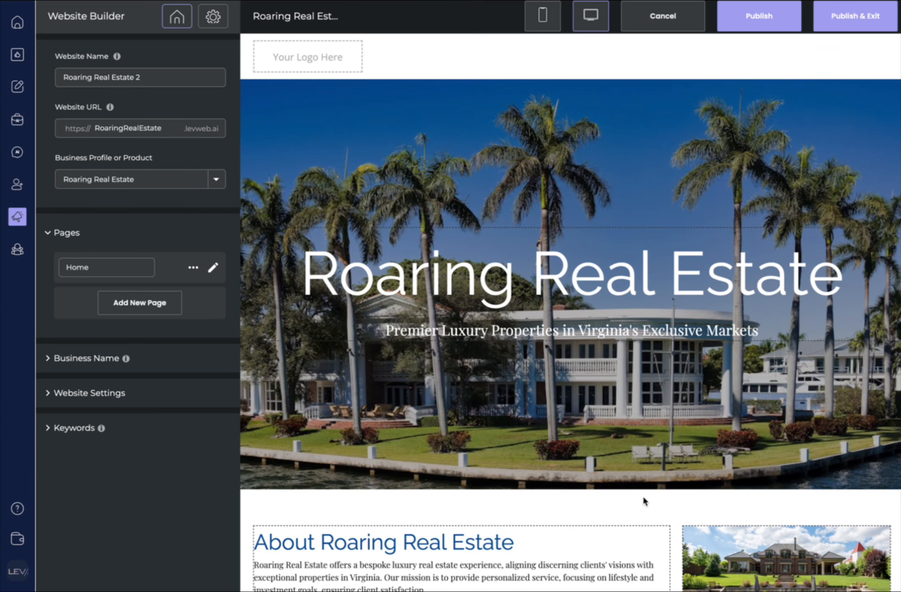
- Review all sections of the generated home page, from the hero banner down to the footer
scroll(643, 499, "down", 15)
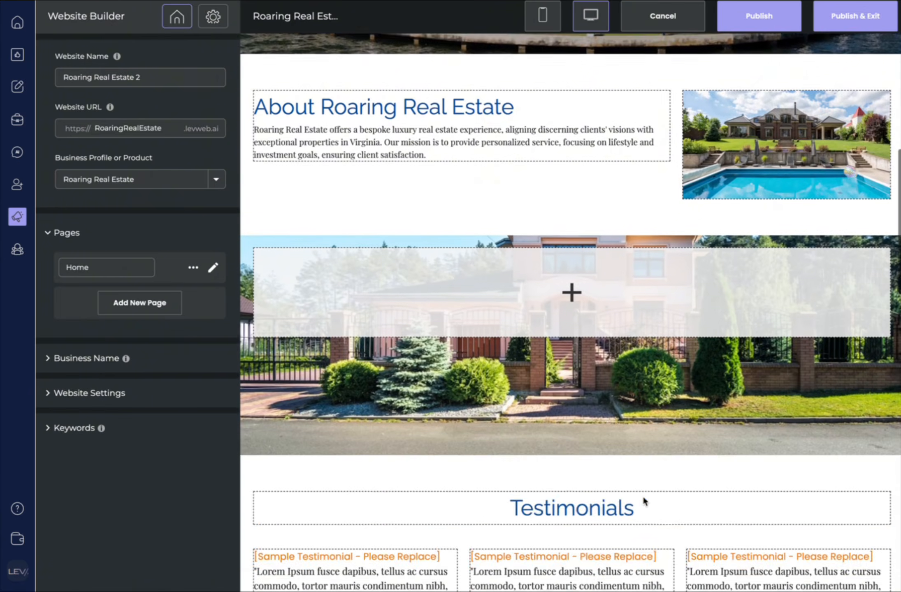
scroll(643, 500, "down", 5)
scroll(643, 499, "up", 15)
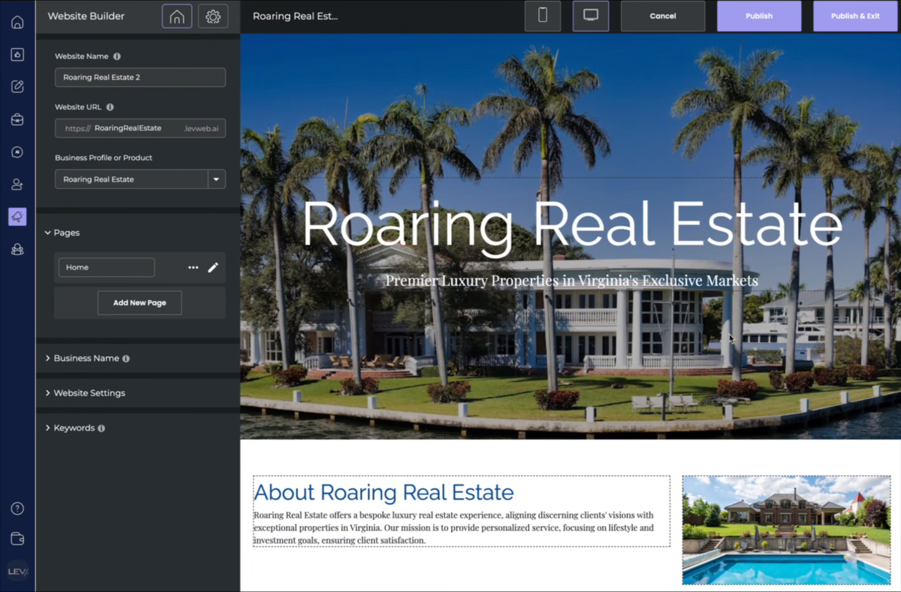
left_click(560, 116)
scroll(507, 432, "down", 3)
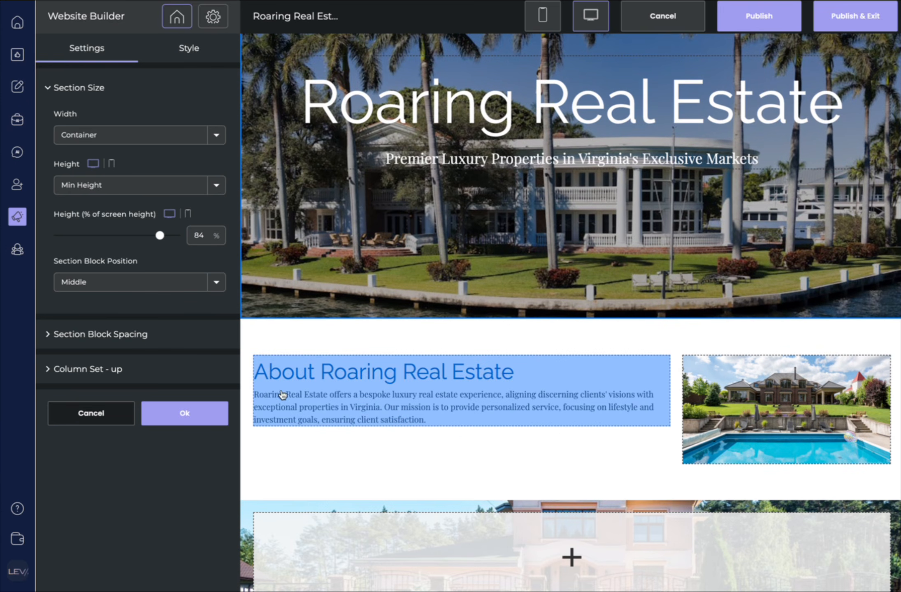
scroll(806, 430, "down", 7)
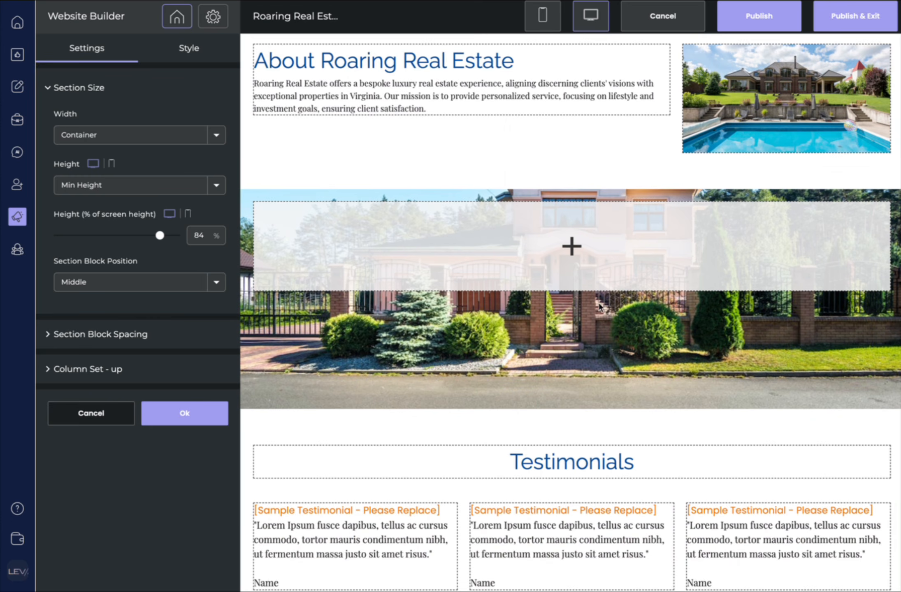
scroll(484, 464, "down", 5)
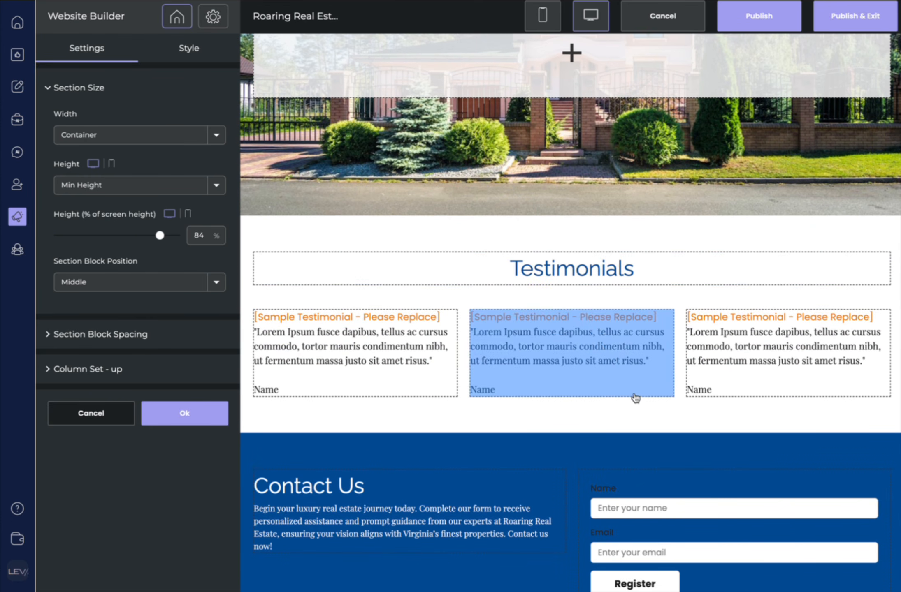
scroll(743, 398, "down", 4)
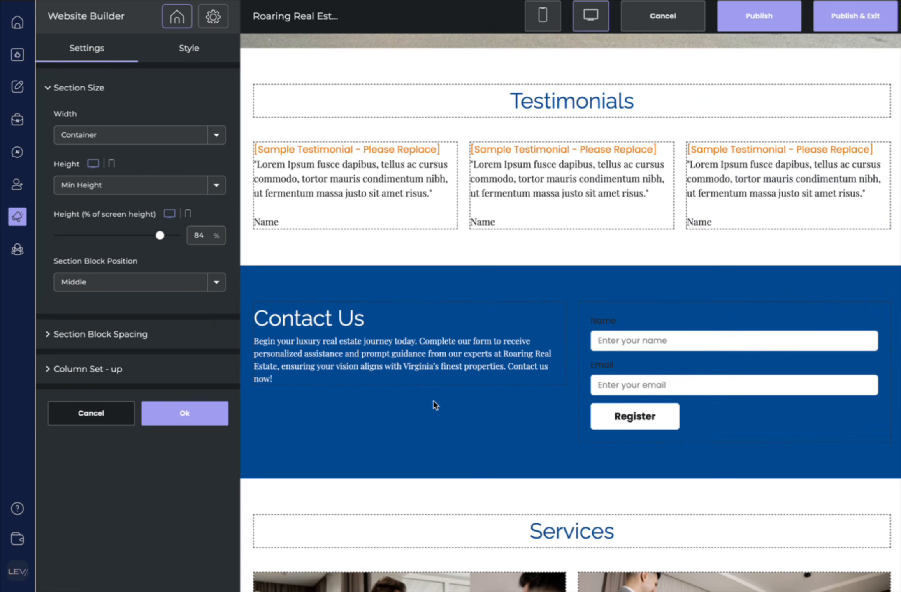
scroll(668, 443, "down", 10)
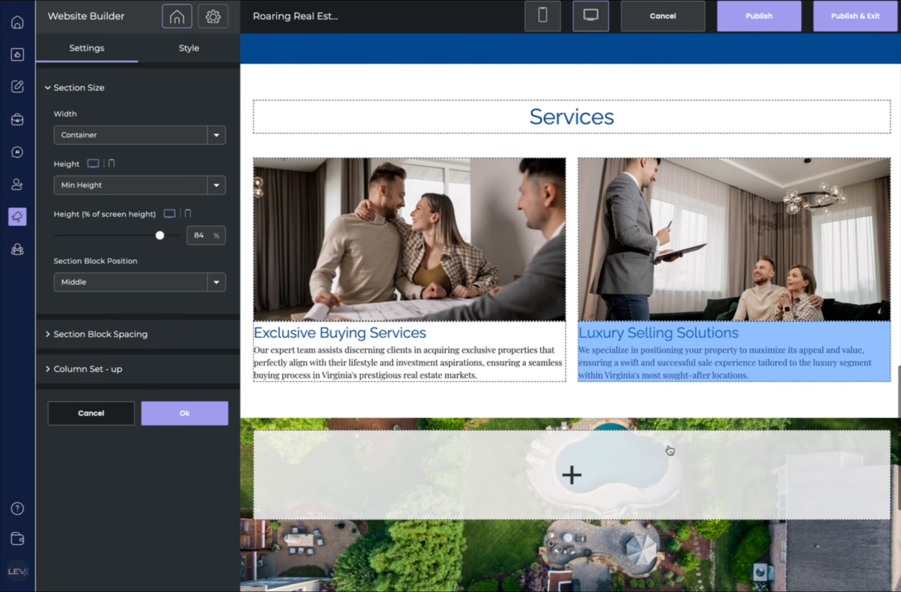
scroll(668, 444, "down", 6)
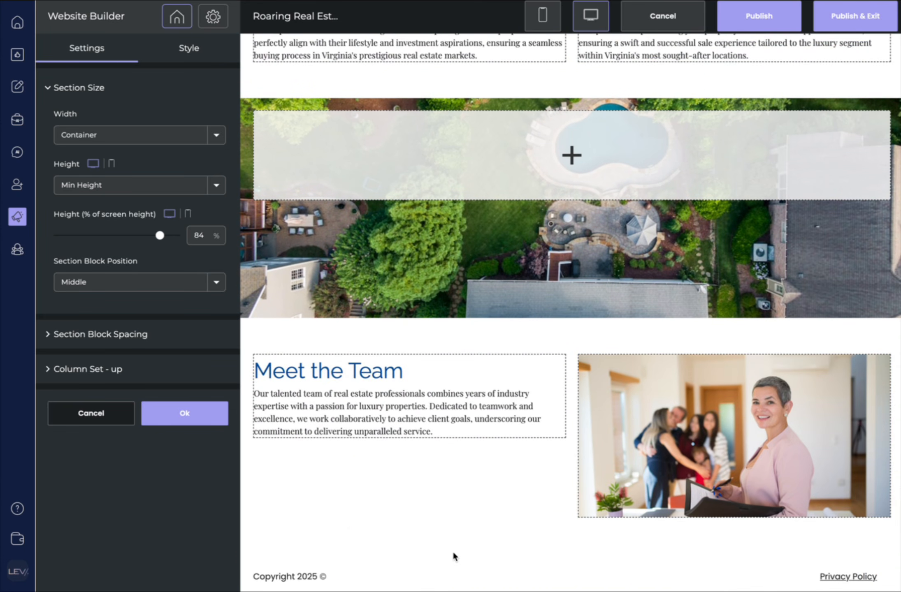
scroll(688, 227, "up", 20)
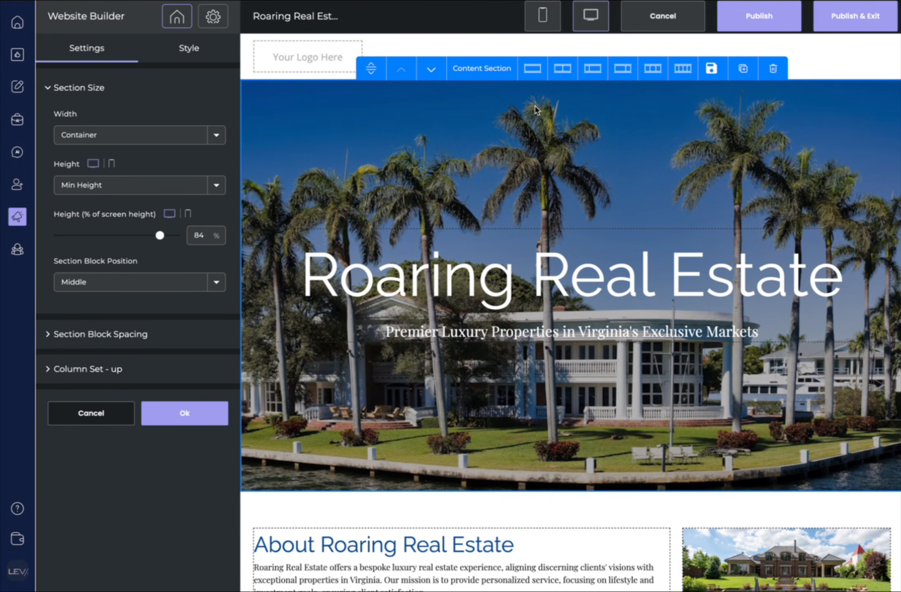
- Upload the gold lion Roaring Real Estate logo as the website logo and remove it again
left_click(306, 61)
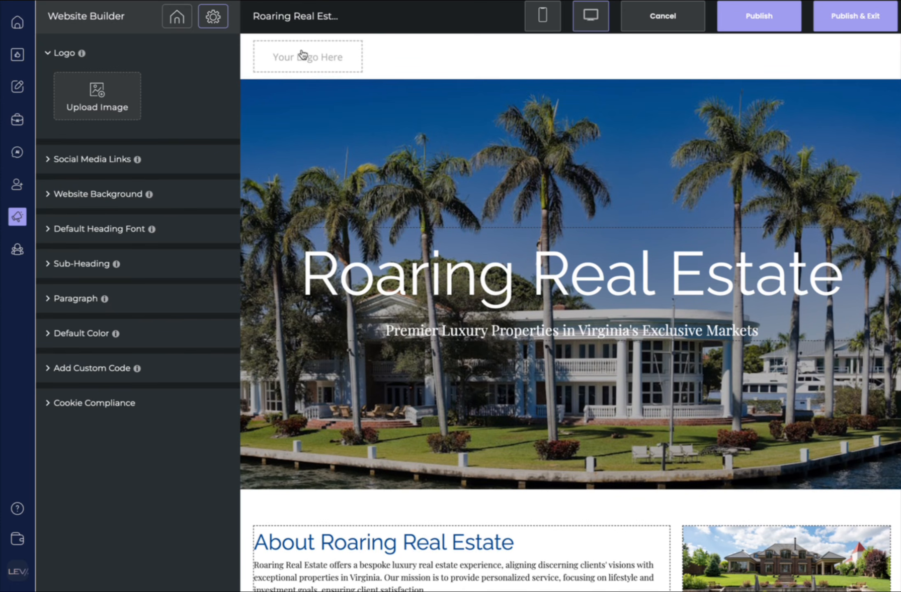
left_click(98, 103)
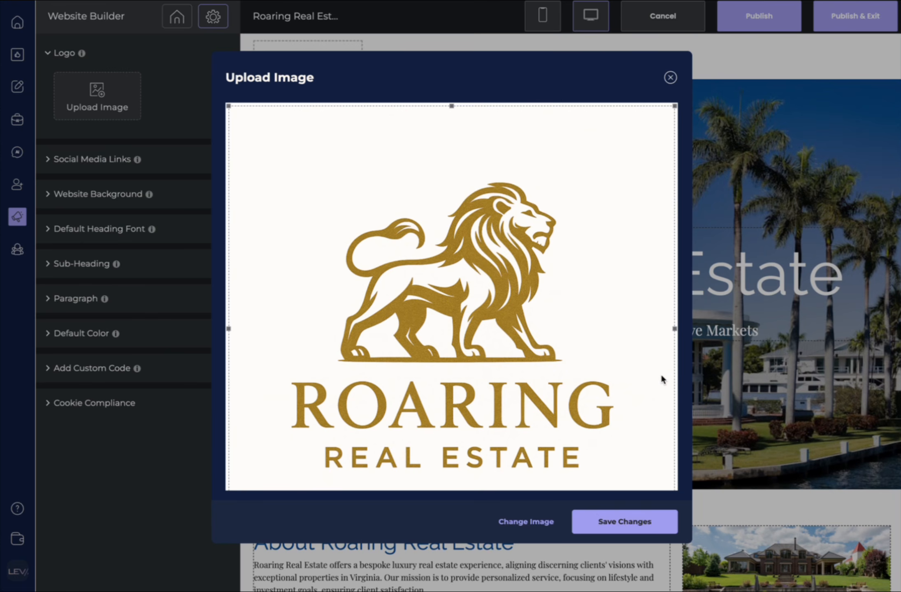
left_click(621, 527)
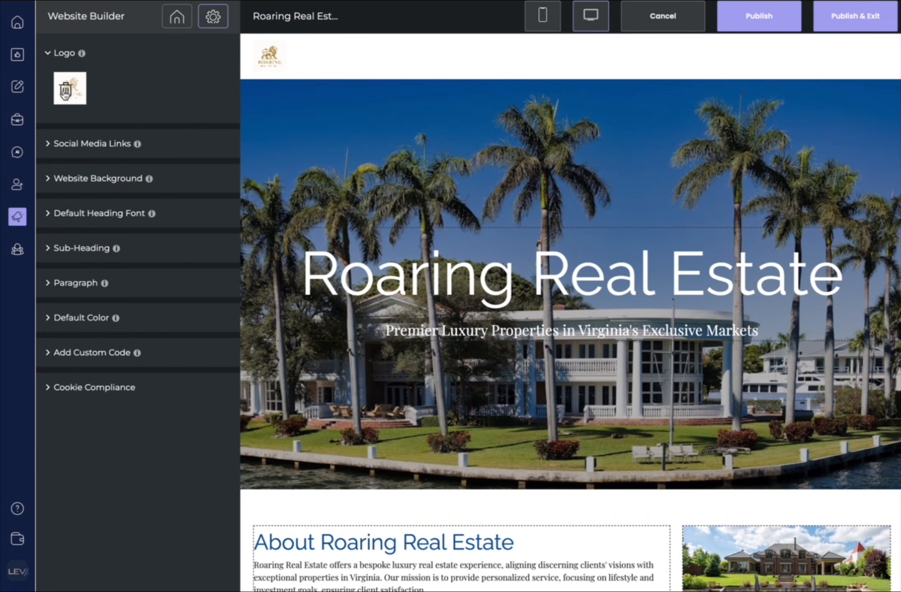
left_click(65, 90)
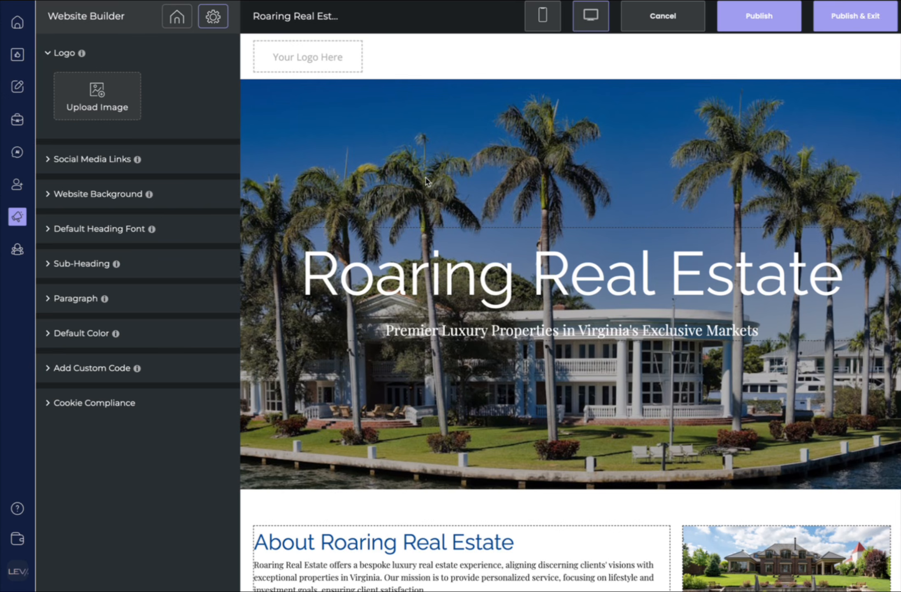
- Open the section background style settings of the palm-tree hero section
left_click(437, 146)
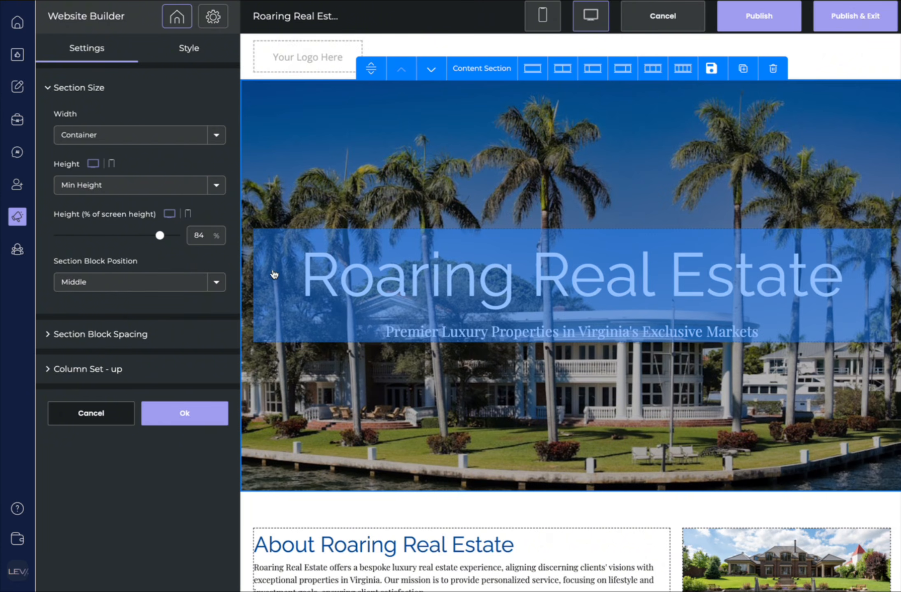
left_click(46, 336)
left_click(105, 92)
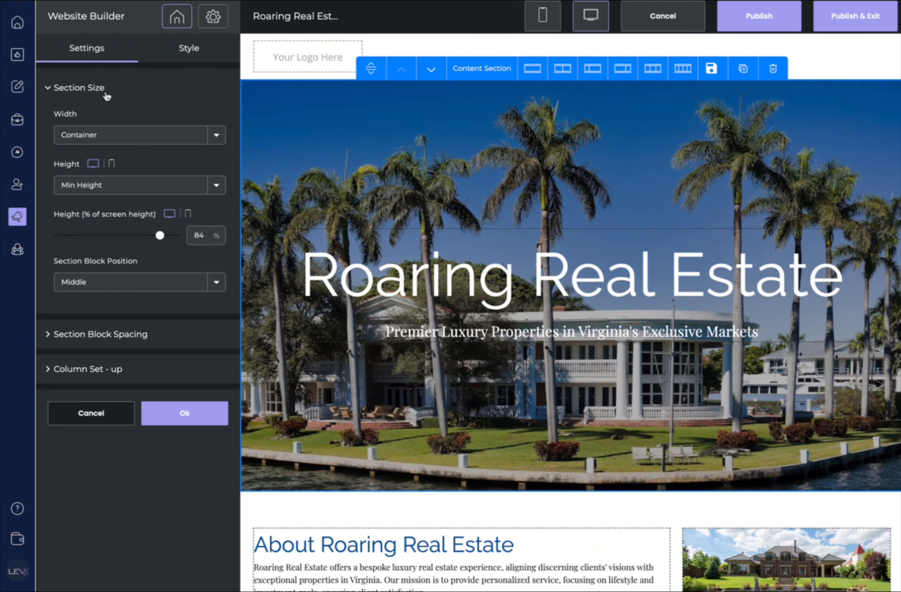
left_click(205, 50)
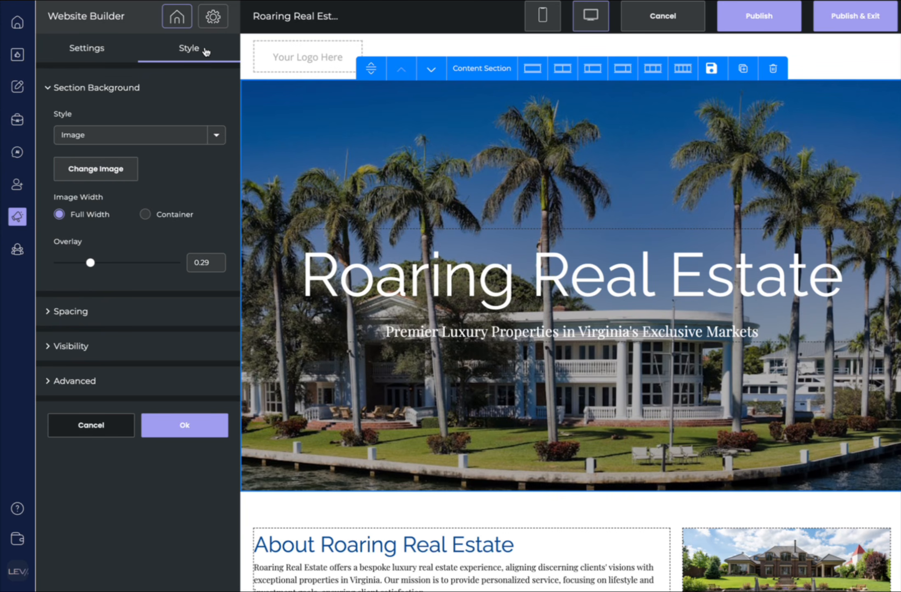
- Try Video as the hero section's background style and return it to Image
left_click(106, 142)
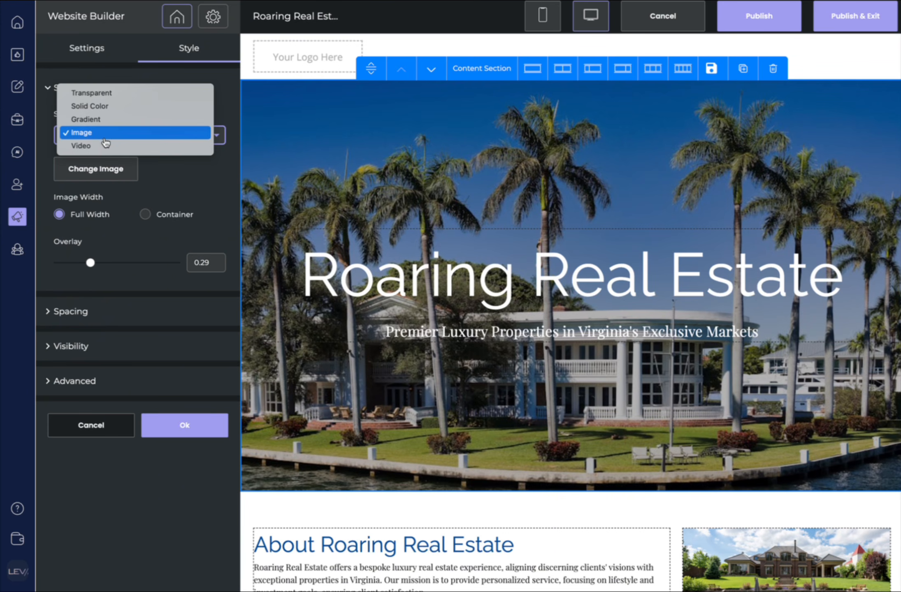
left_click(128, 148)
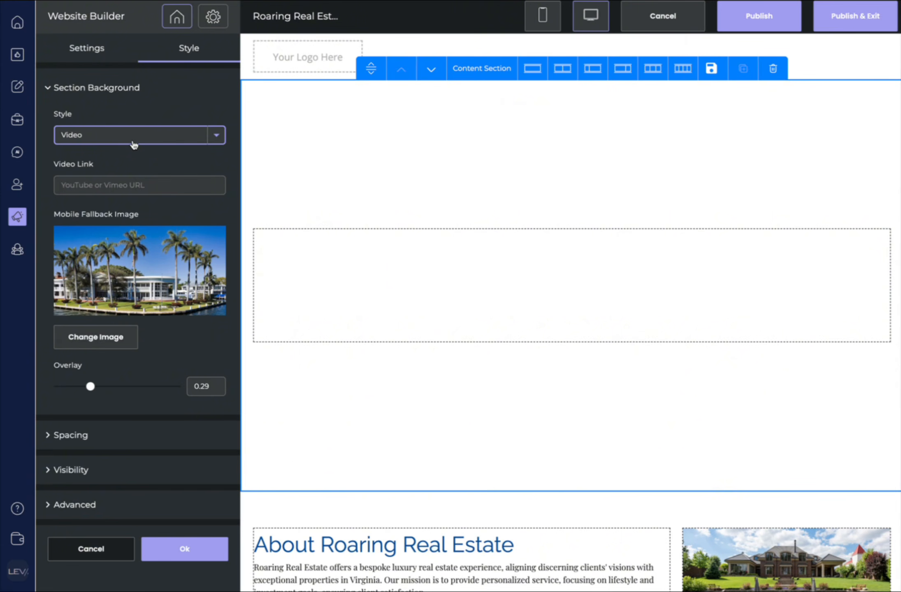
left_click(116, 136)
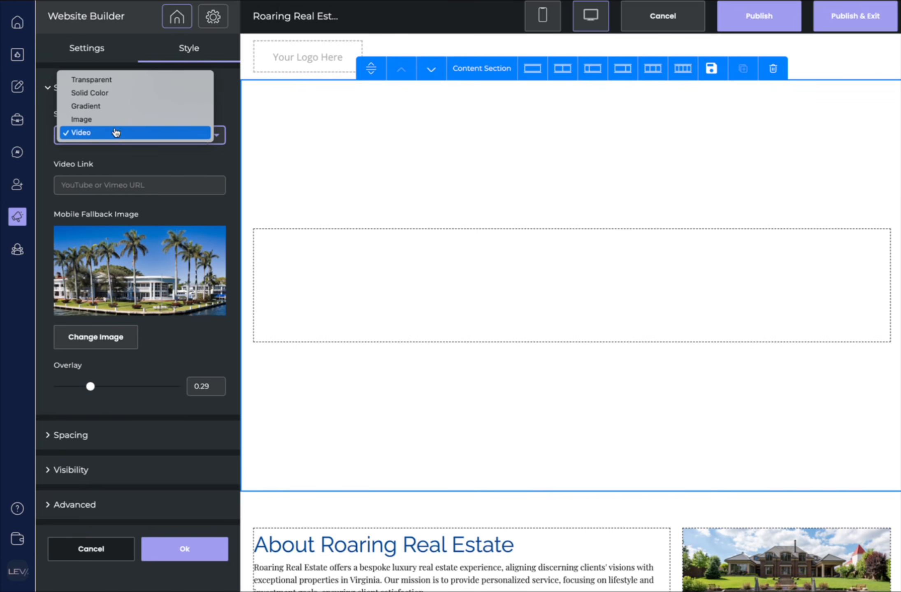
left_click(116, 121)
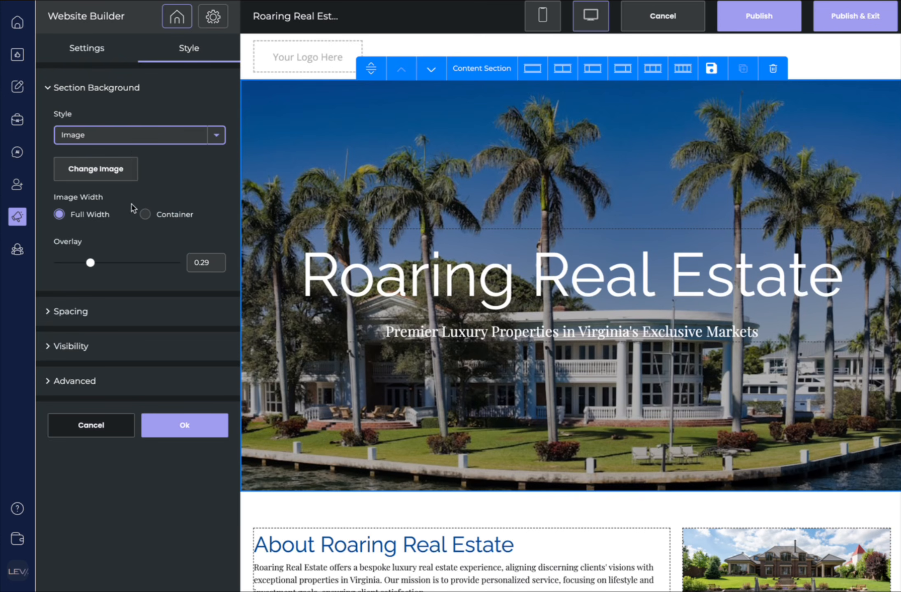
- Replace the hero section's background image with an uploaded 1024 x 1024 px photo of the mansion with lit windows
left_click(103, 177)
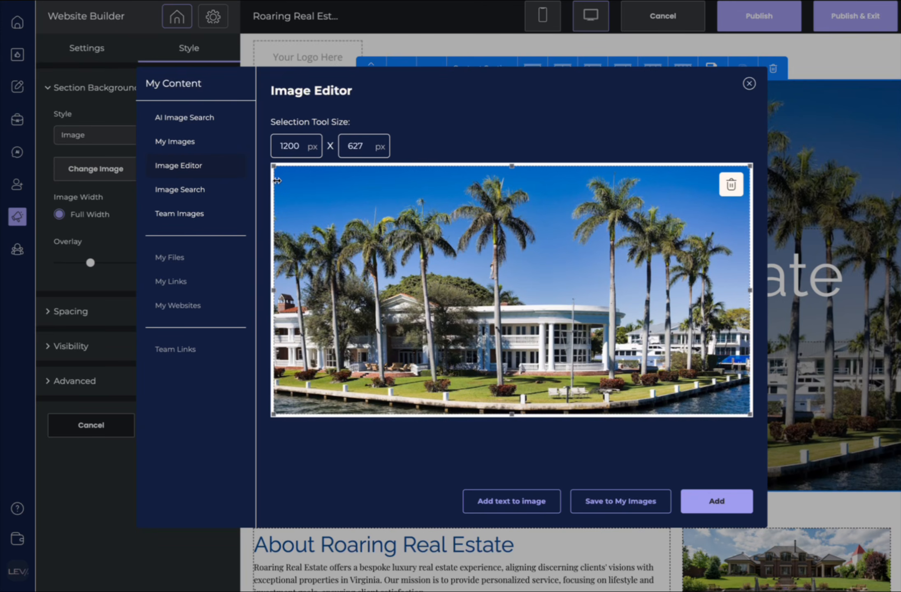
left_click(202, 119)
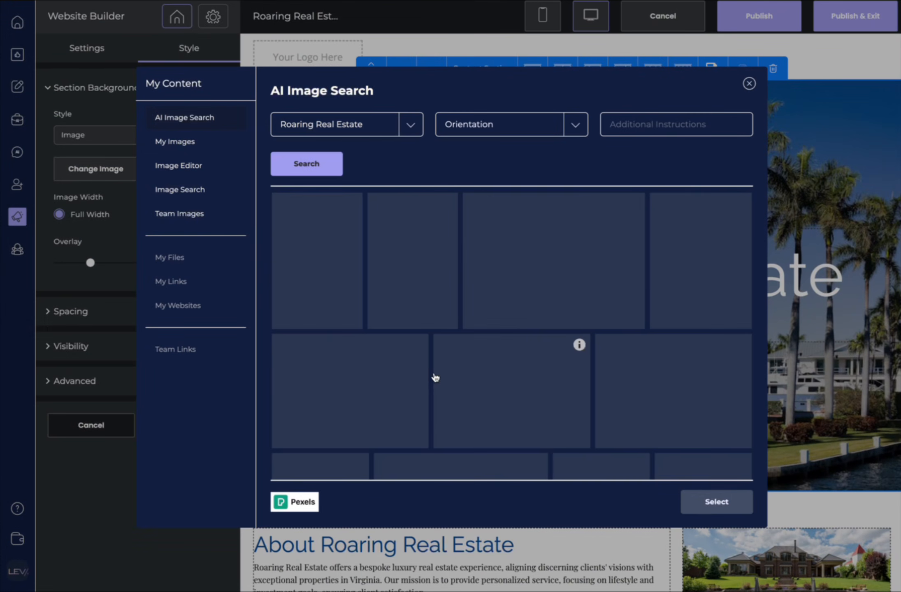
scroll(436, 370, "down", 5)
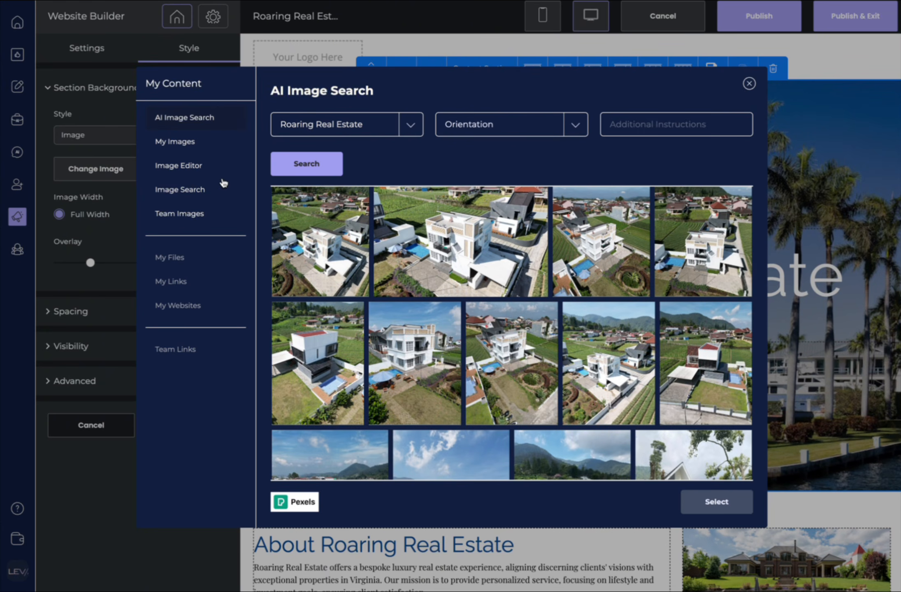
left_click(177, 141)
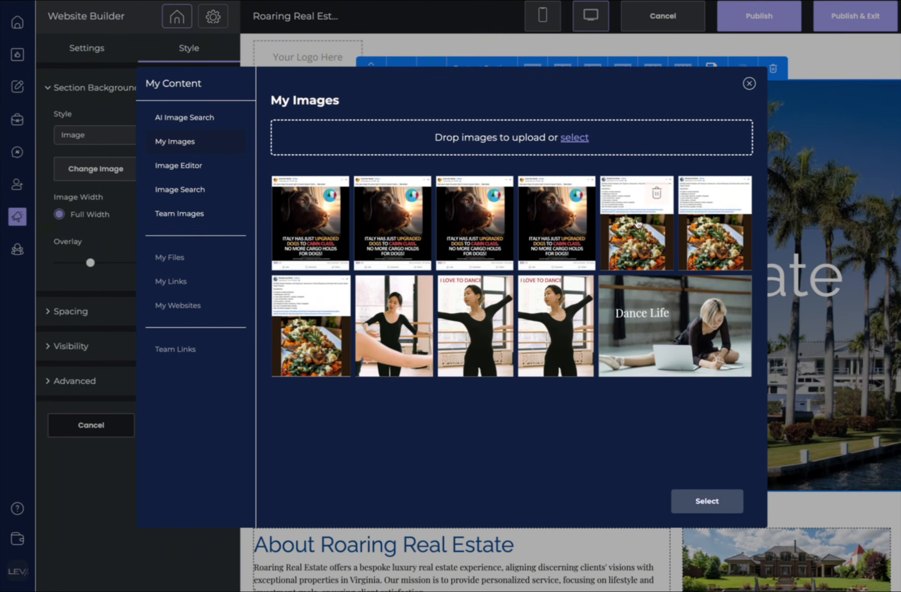
left_click(572, 137)
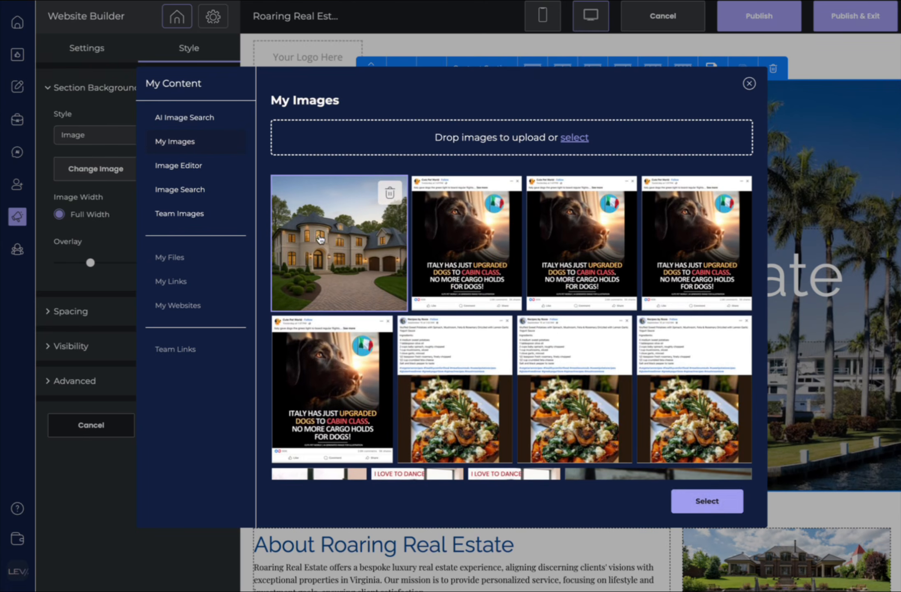
left_click(703, 504)
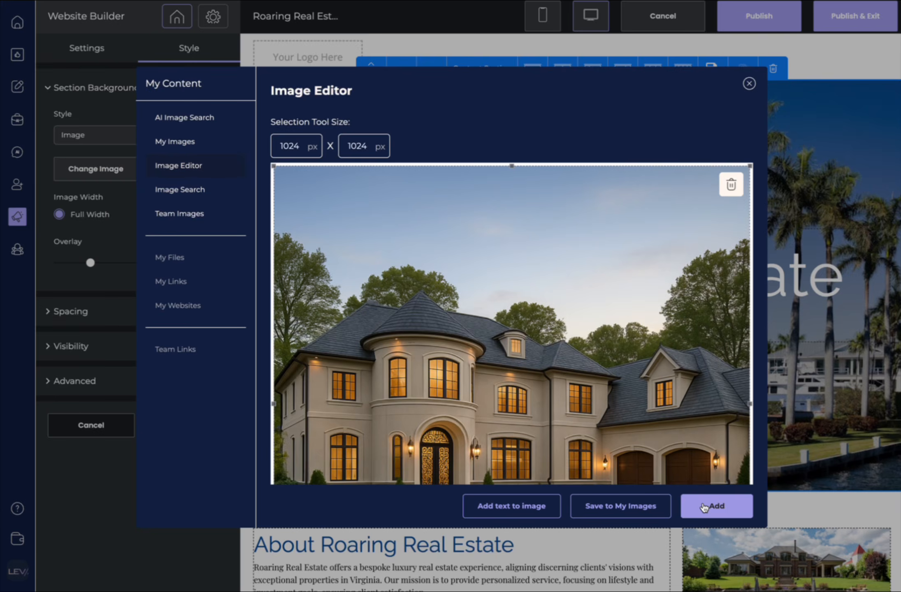
left_click(704, 507)
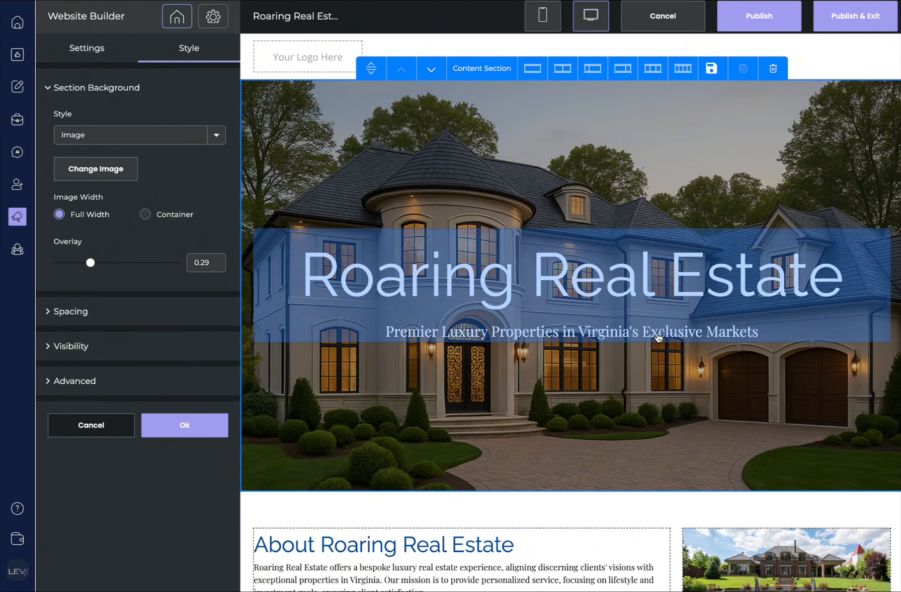
scroll(632, 478, "down", 1)
scroll(632, 478, "up", 1)
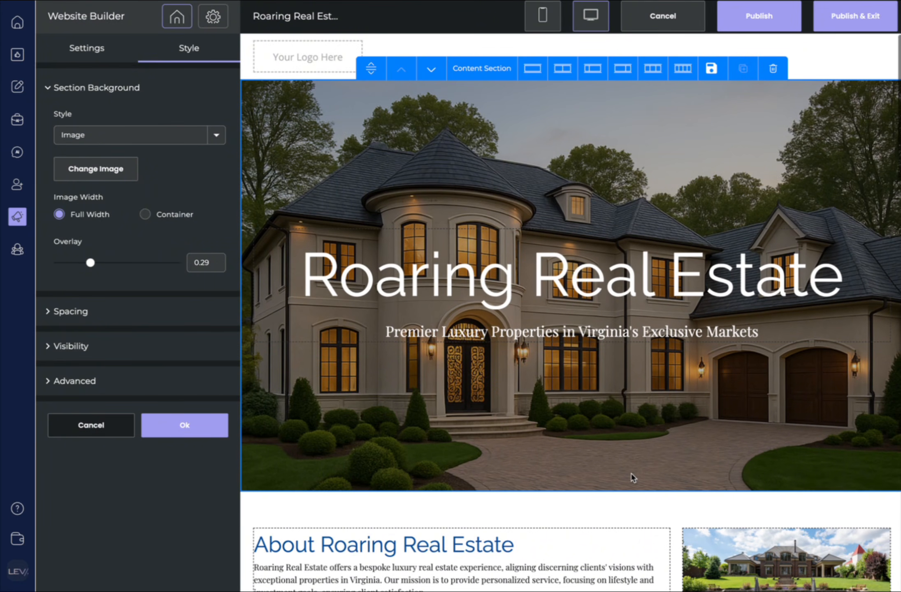
- Apply the mansion background image settings to the hero section
scroll(632, 478, "down", 2)
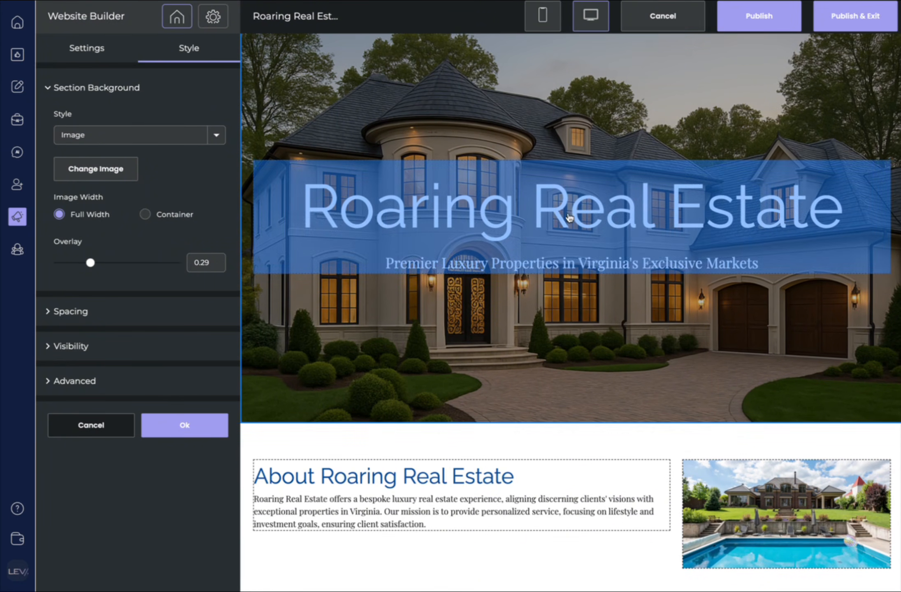
left_click(568, 213)
left_click(582, 351)
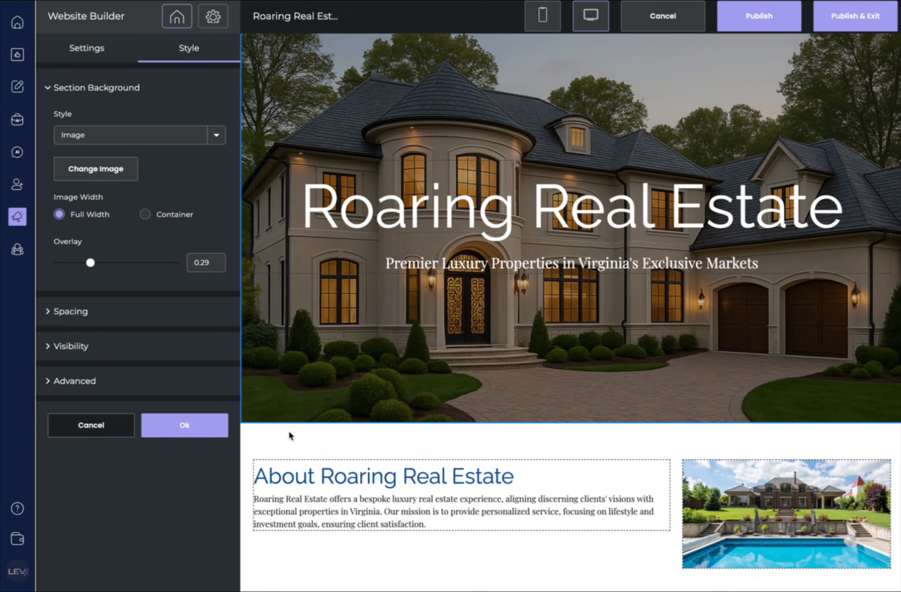
left_click(181, 423)
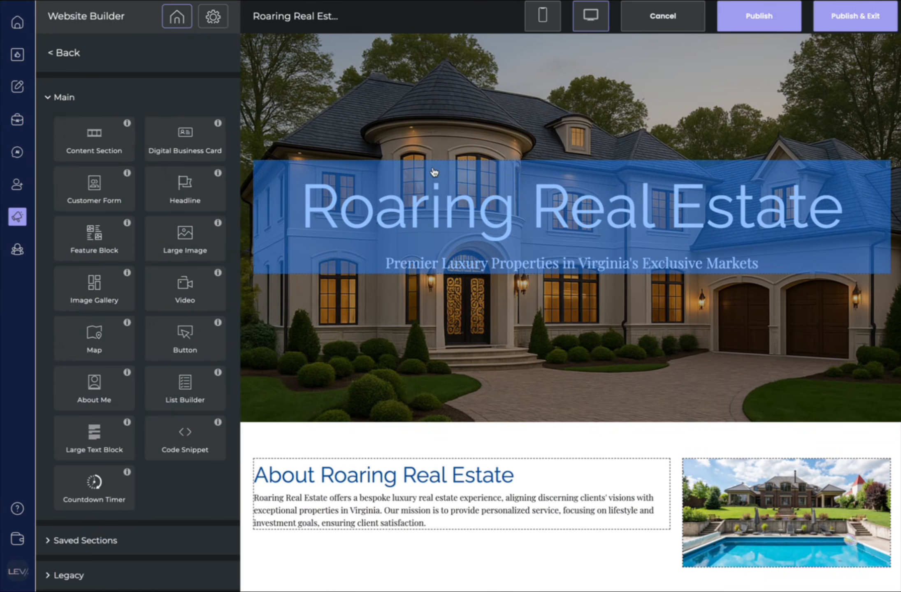
- Replace the hero headline's heading with the AI-generated answer to "Write a heading about real estate in Virginia USA"
left_click(428, 198)
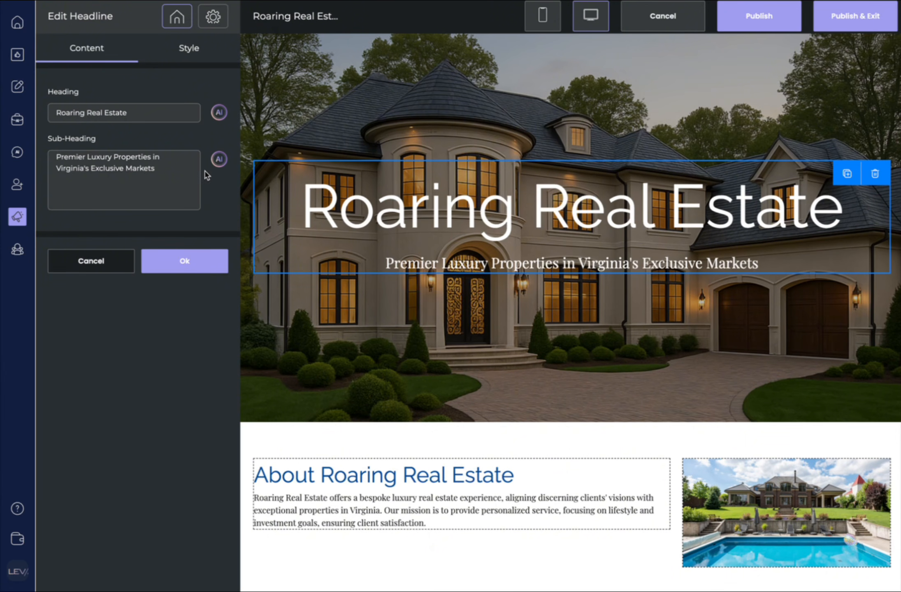
left_click(219, 114)
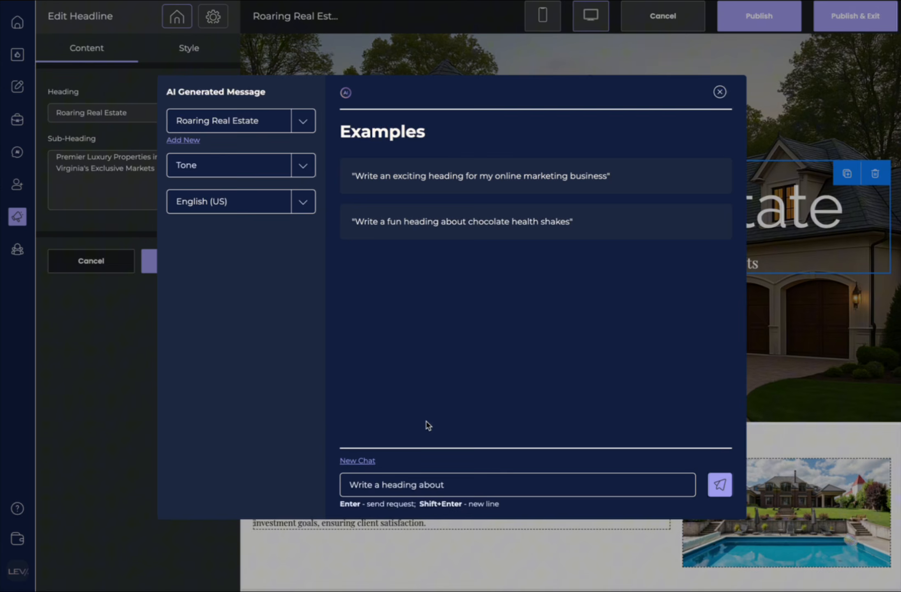
left_click(425, 487)
type("real estate in Virginia USA")
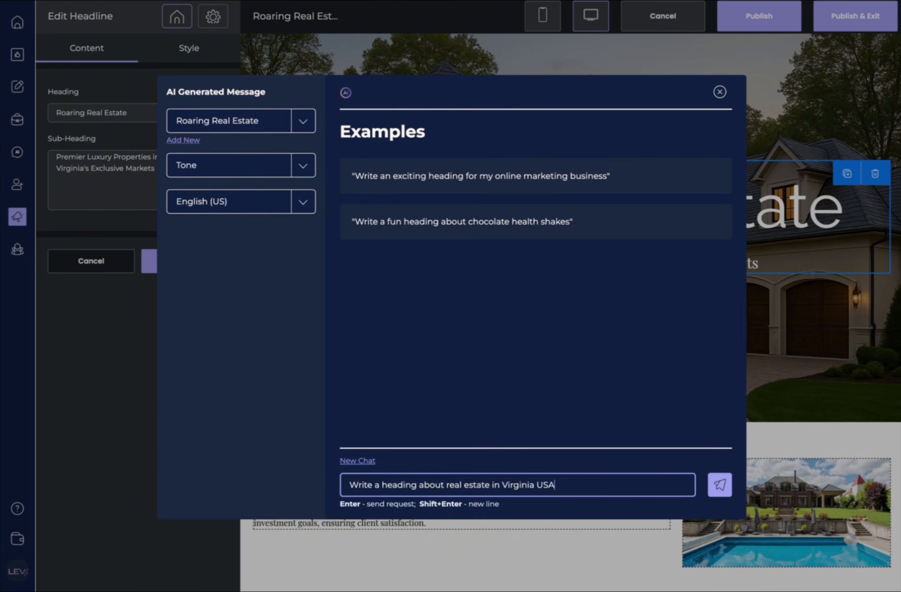
key("Return")
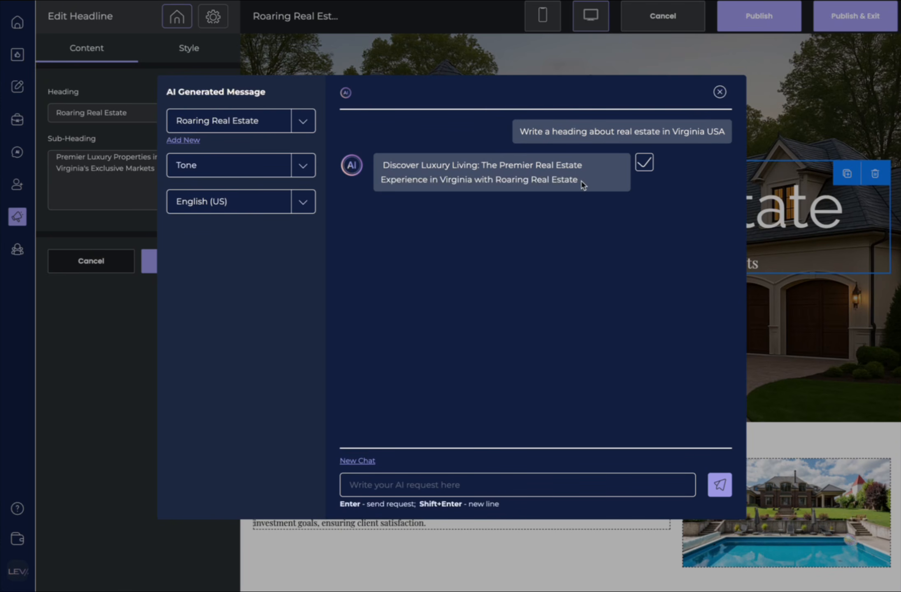
left_click(644, 163)
scroll(589, 357, "down", 3)
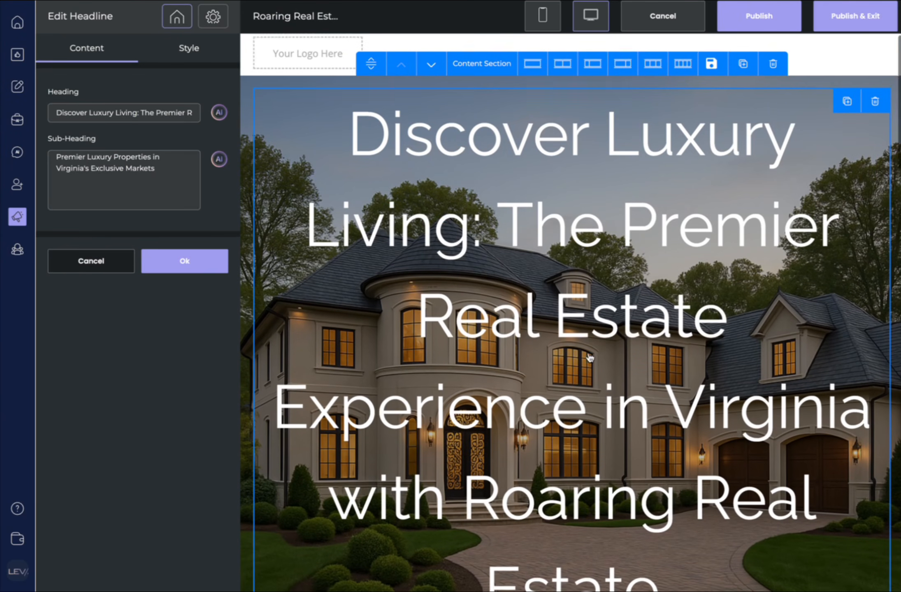
scroll(589, 357, "up", 2)
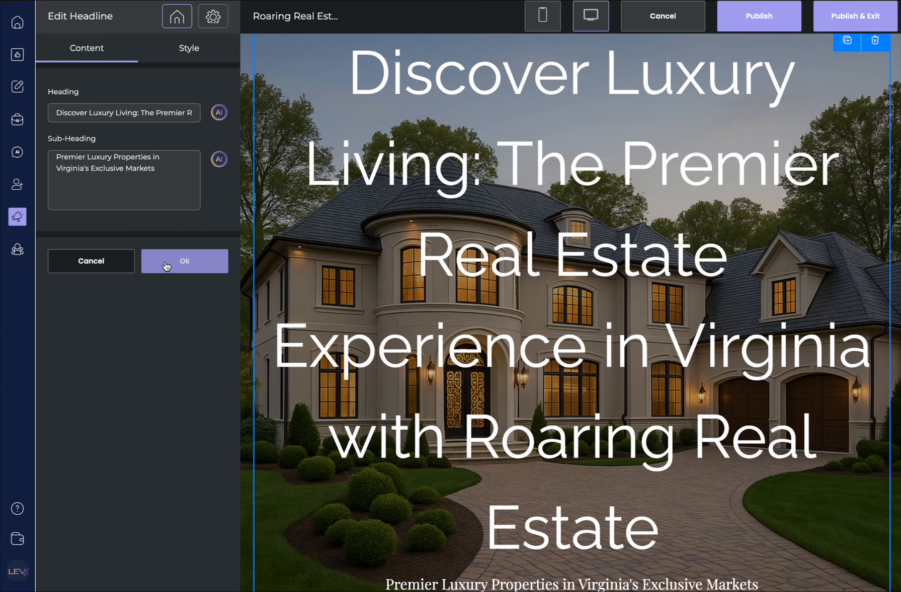
left_click(194, 268)
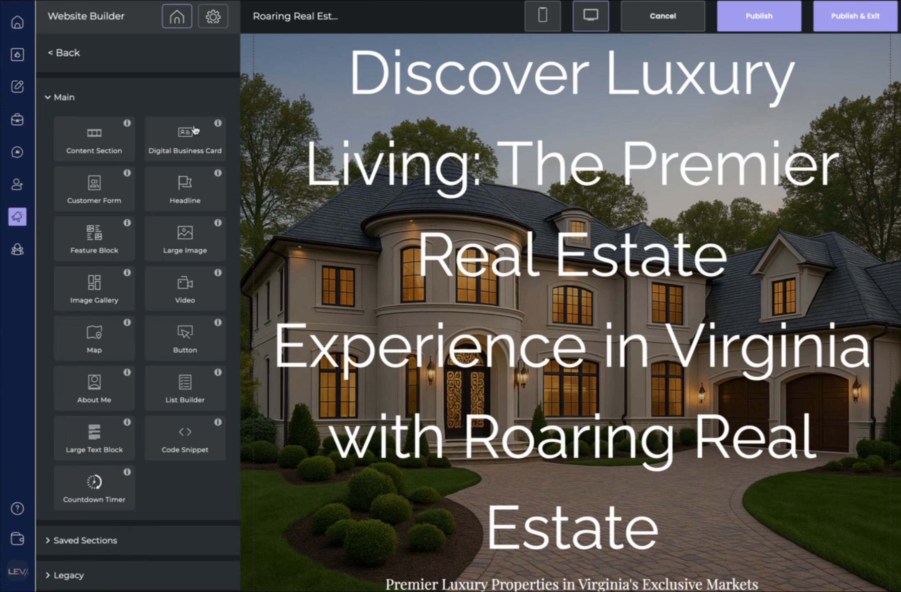
- Open the hero headline's alignment style settings, try left text alignment and return it to centered
left_click(396, 260)
left_click(169, 55)
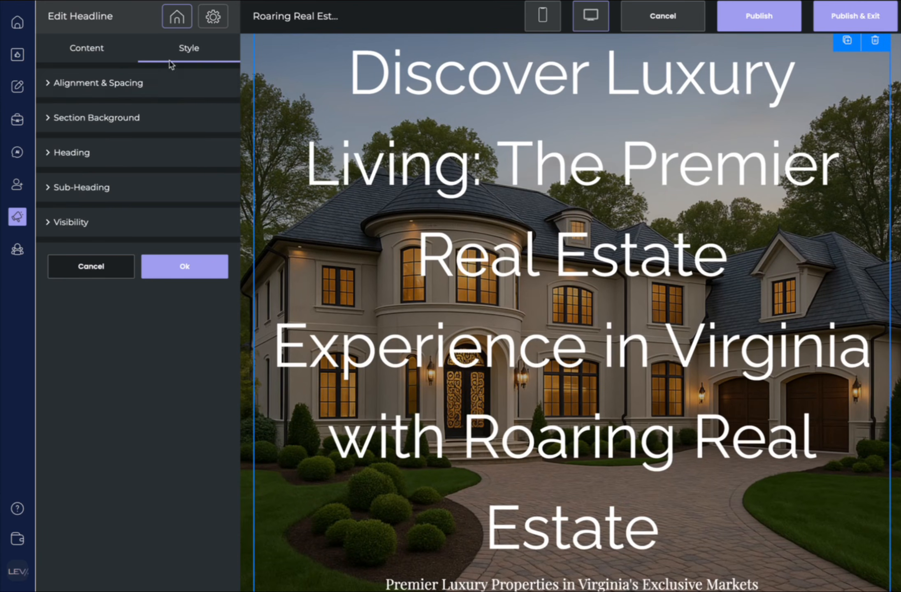
left_click(47, 84)
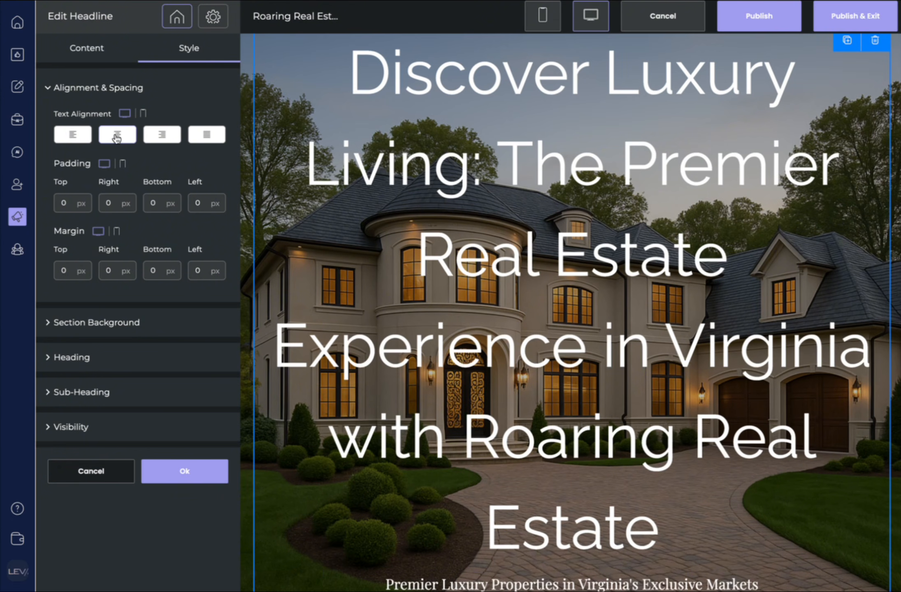
left_click(76, 138)
left_click(100, 140)
- Reduce the hero heading's desktop font size to 38 px
left_click(82, 365)
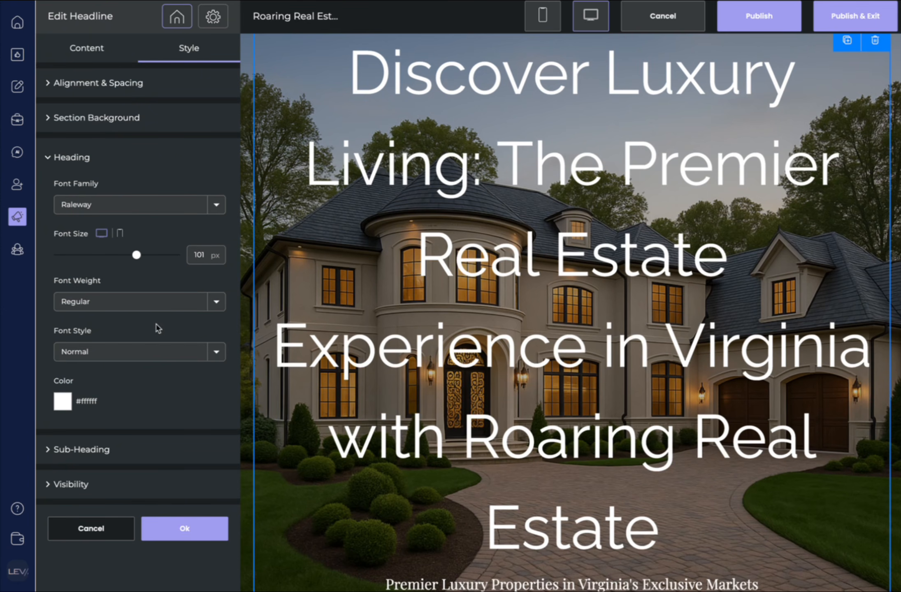
left_click_drag(134, 260, 80, 255)
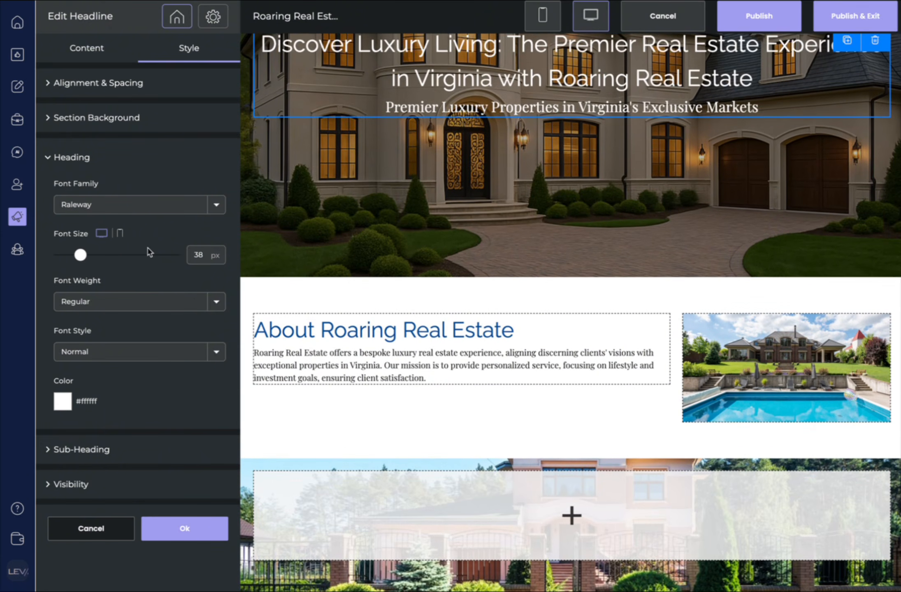
scroll(584, 260, "up", 3)
scroll(584, 259, "up", 3)
left_click(538, 359)
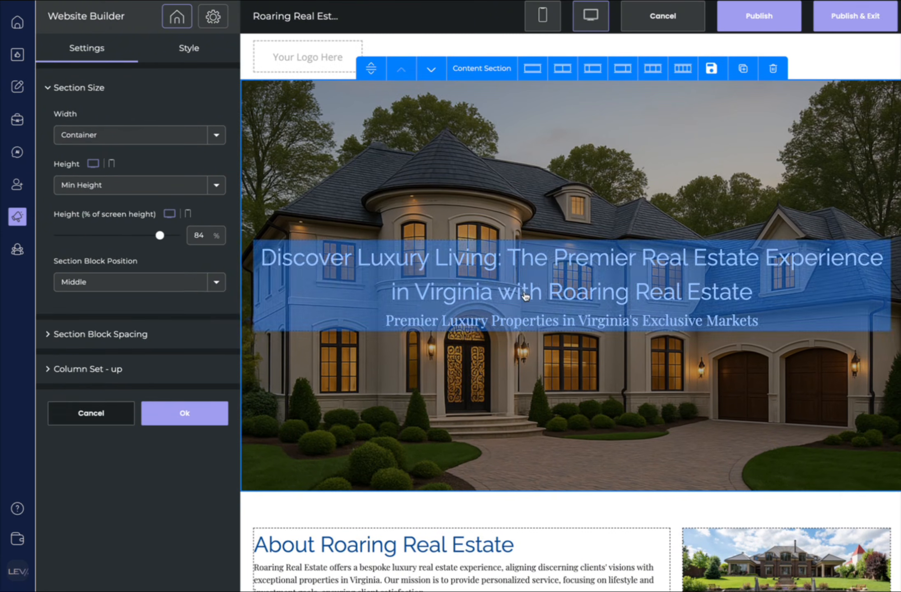
- Remove "with Roaring Real Estate" from the end of the hero heading and apply the change
left_click(451, 327)
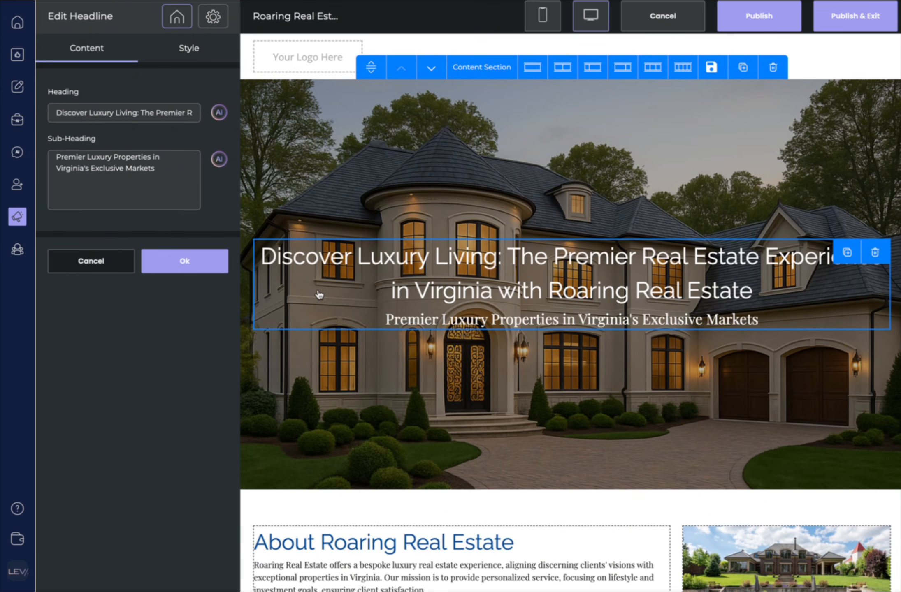
triple_click(160, 172)
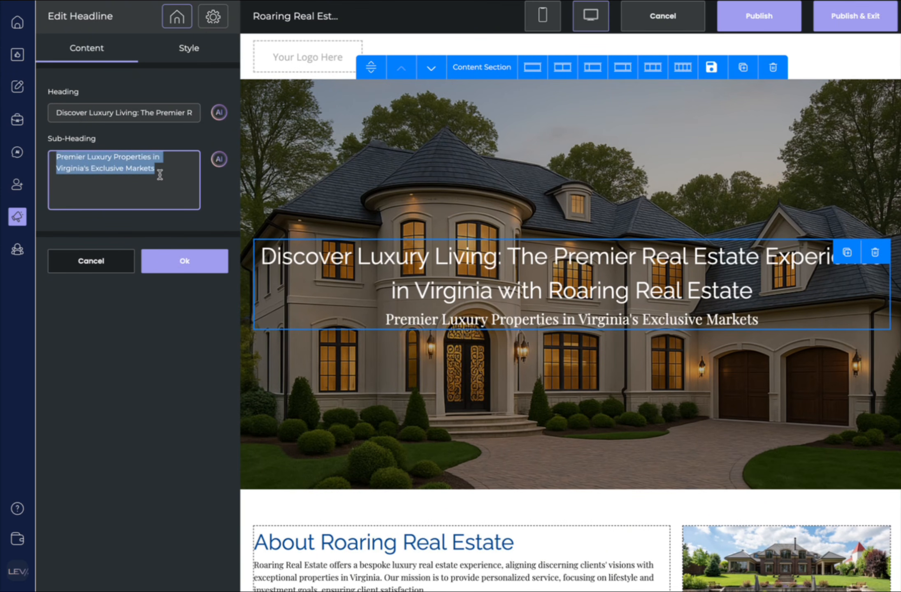
left_click_drag(137, 111, 184, 120)
left_click(141, 119)
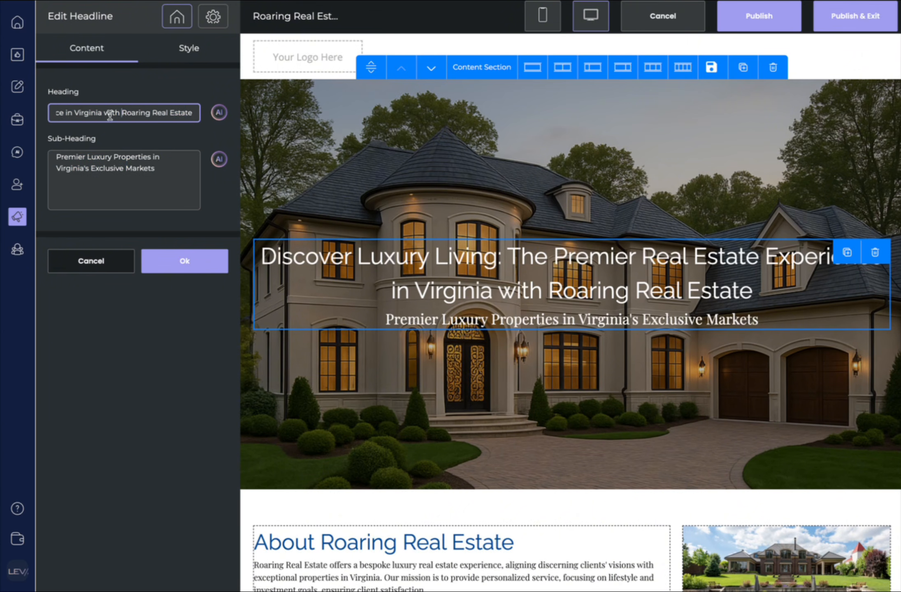
left_click_drag(103, 114, 209, 117)
key("BackSpace")
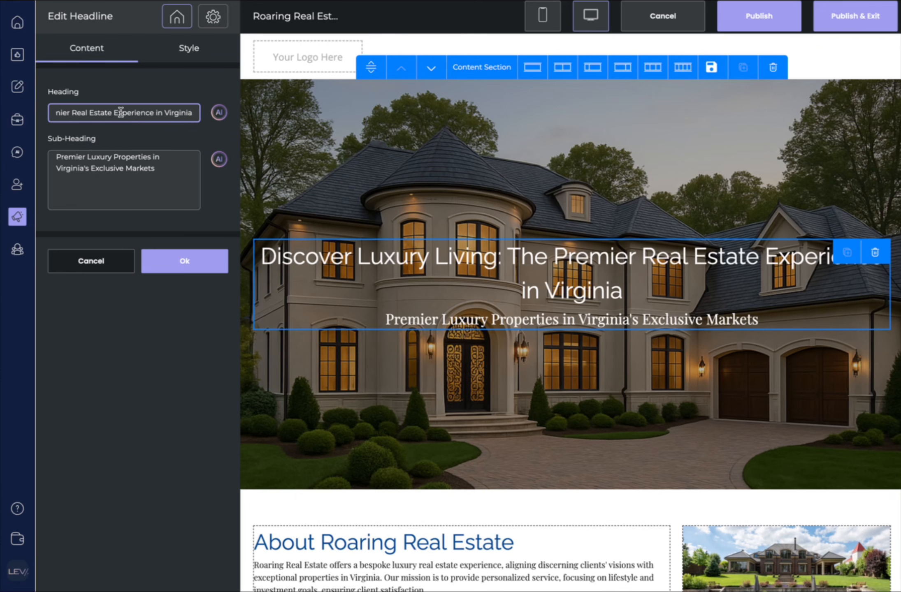
left_click(185, 266)
- Start deleting the About Roaring Real Estate content section and cancel the deletion
scroll(489, 455, "down", 5)
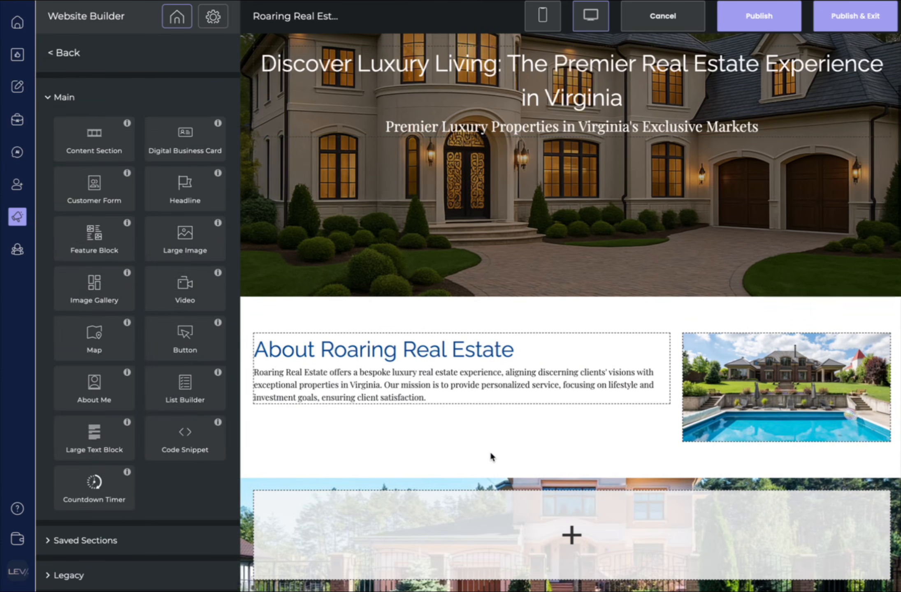
scroll(491, 457, "down", 3)
left_click(492, 265)
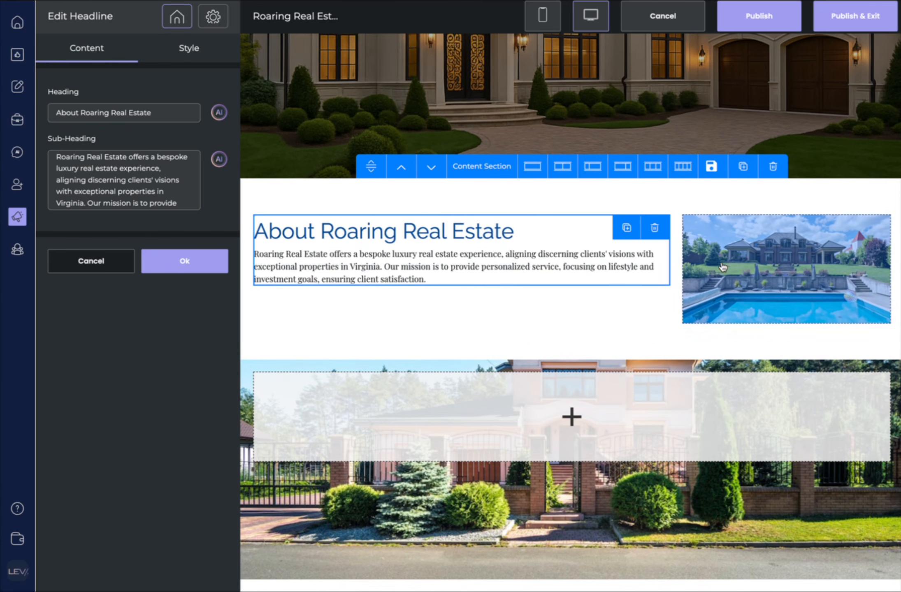
left_click(718, 188)
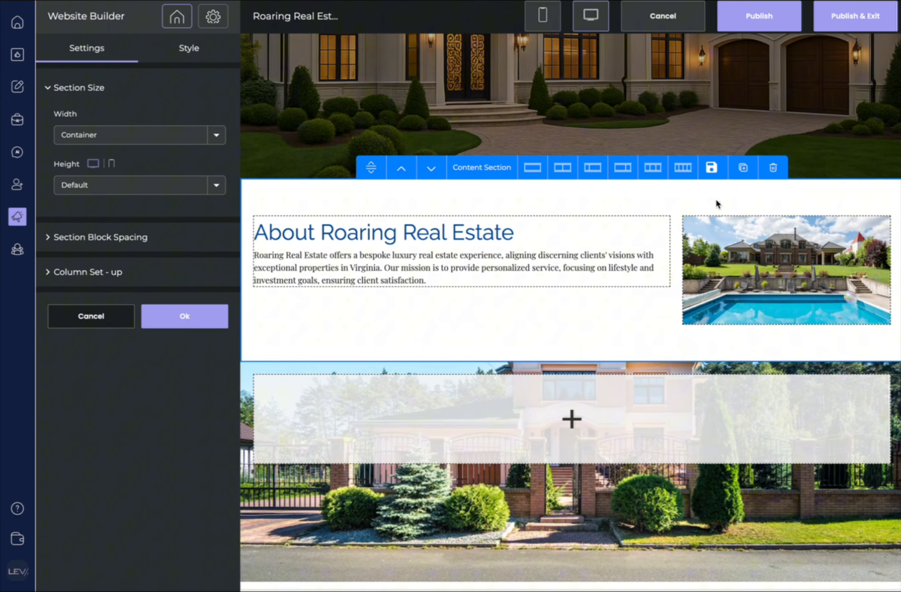
left_click(773, 168)
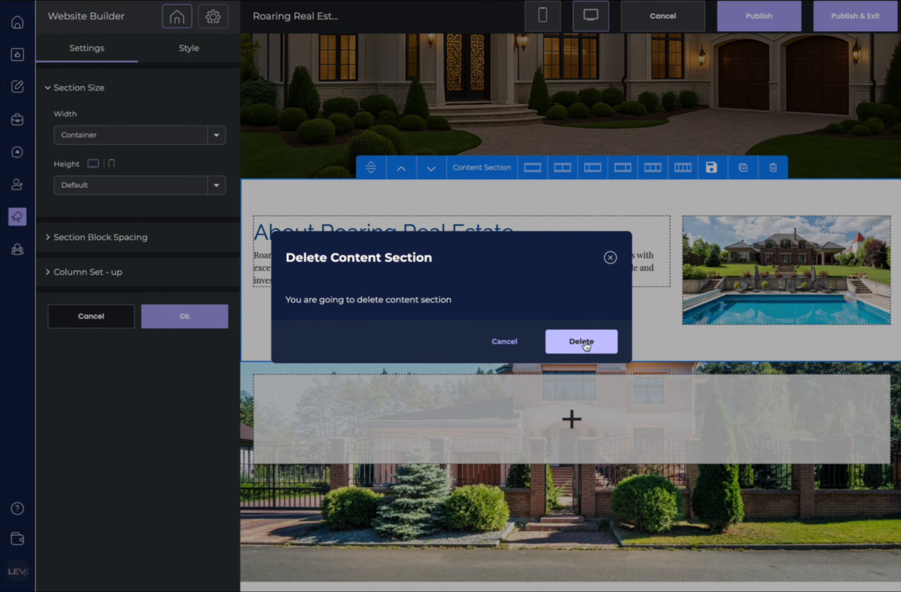
left_click(503, 345)
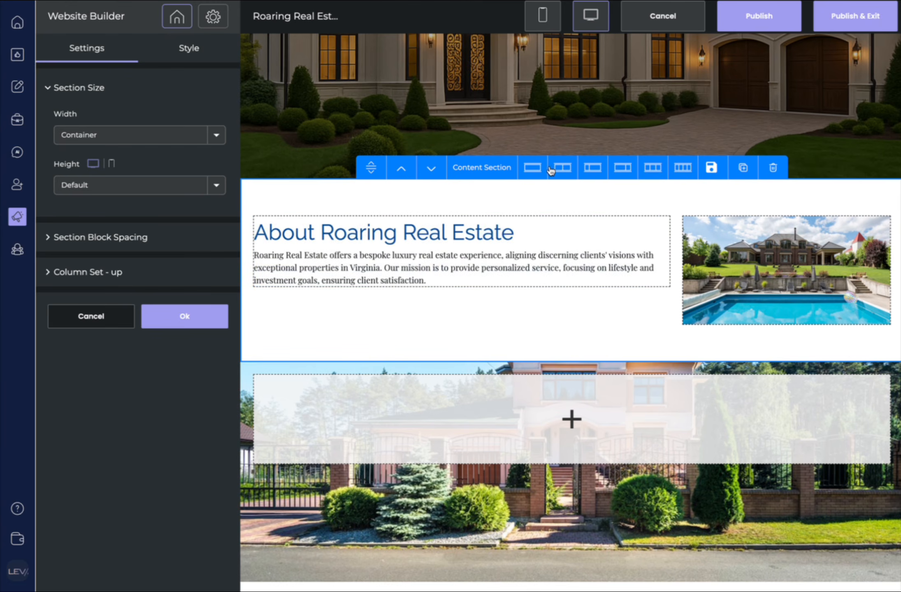
- Set the image width of the swimming pool photo in the About section to Full Width
left_click(701, 318)
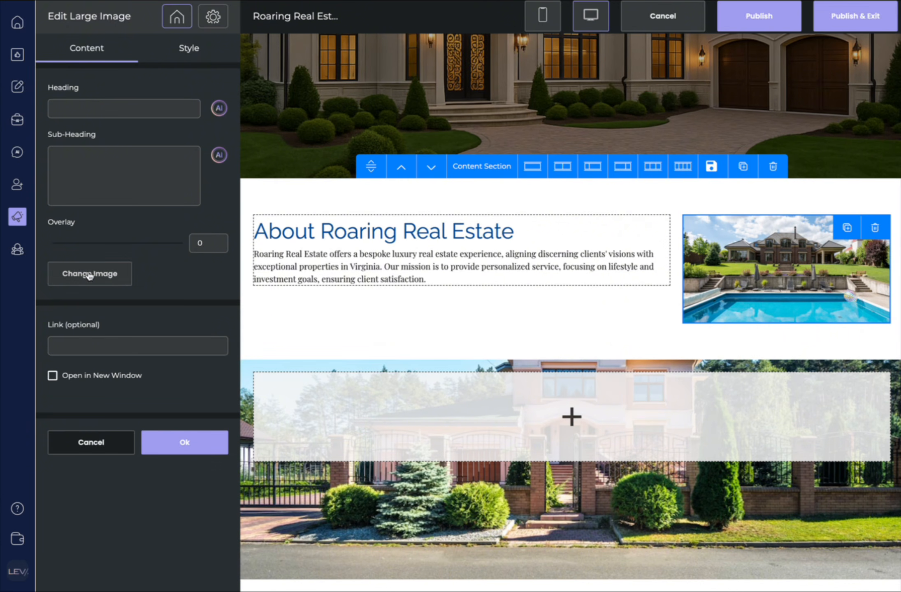
left_click(201, 54)
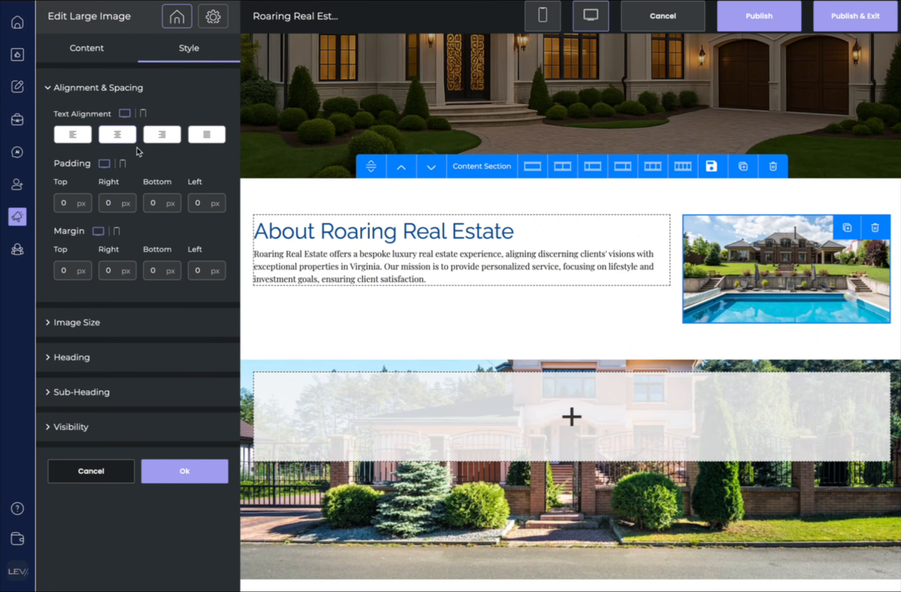
left_click(67, 324)
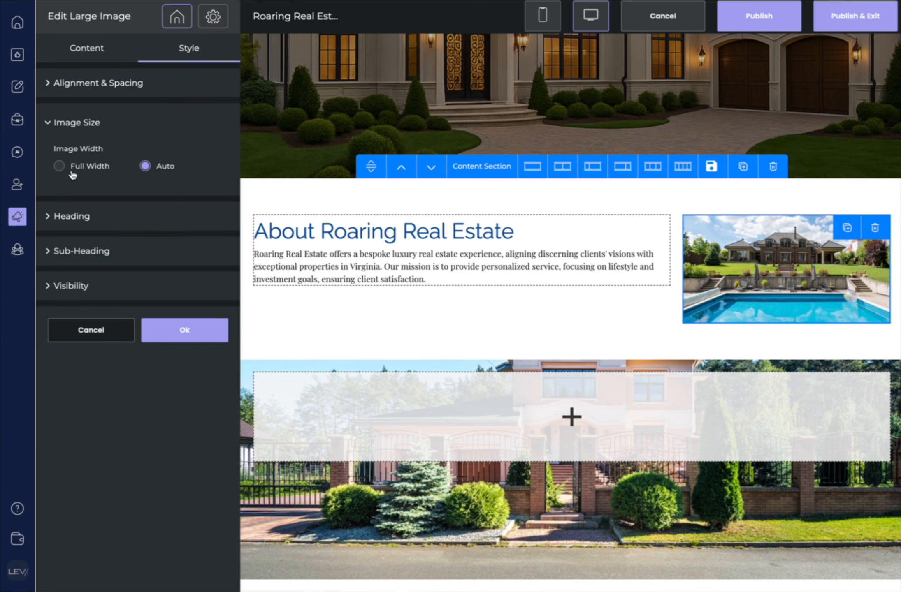
left_click(72, 171)
left_click(477, 203)
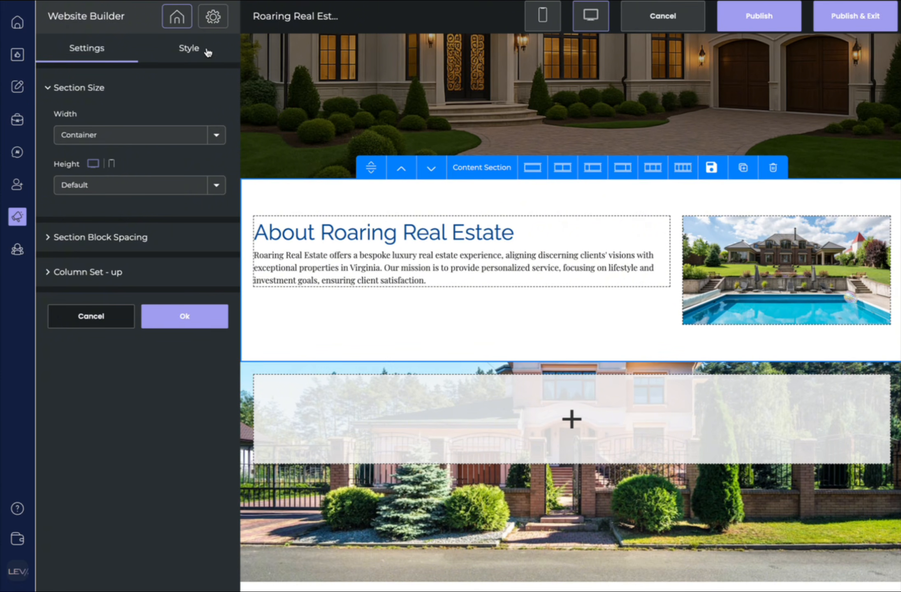
- Preview the About section in the mobile layout and return to the desktop layout
left_click(208, 61)
left_click(125, 48)
left_click(111, 165)
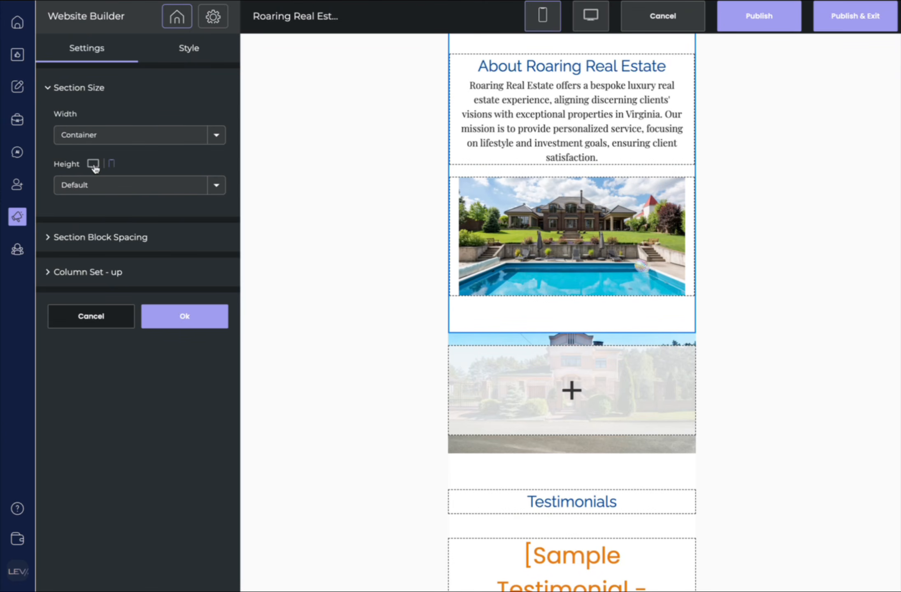
left_click(94, 165)
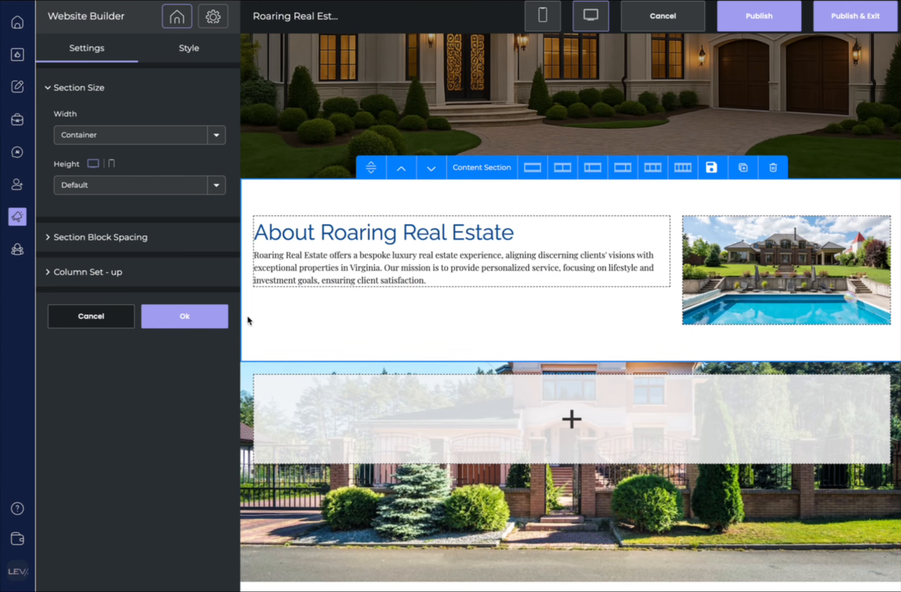
- Set the width between the About section's blocks to 73 px and switch the section to two equal columns
left_click(100, 237)
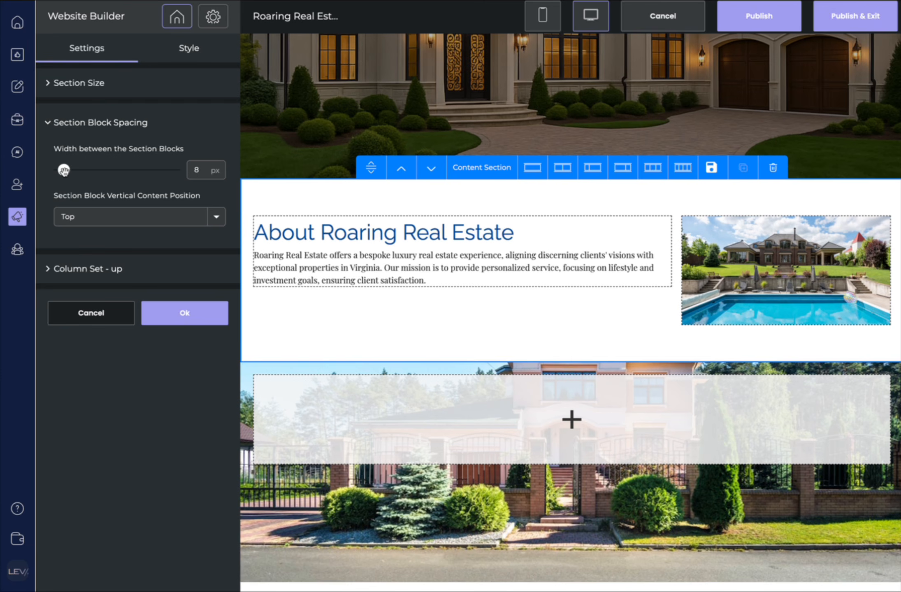
left_click_drag(64, 171, 146, 170)
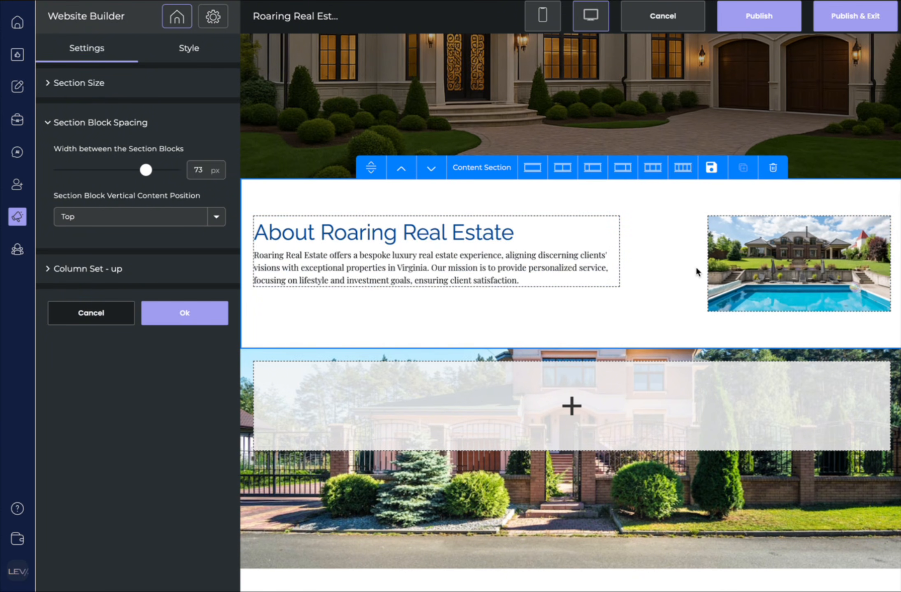
scroll(625, 293, "down", 1)
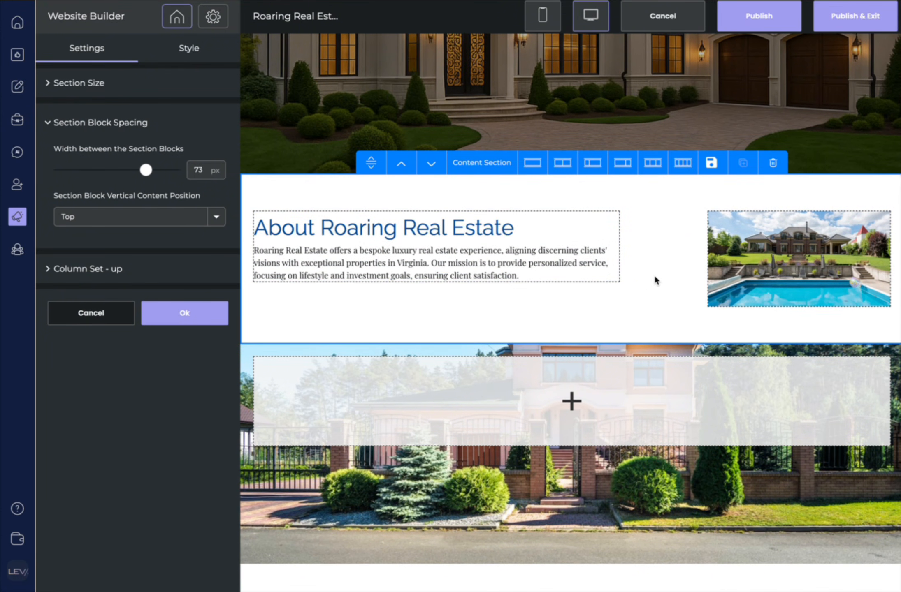
left_click(87, 268)
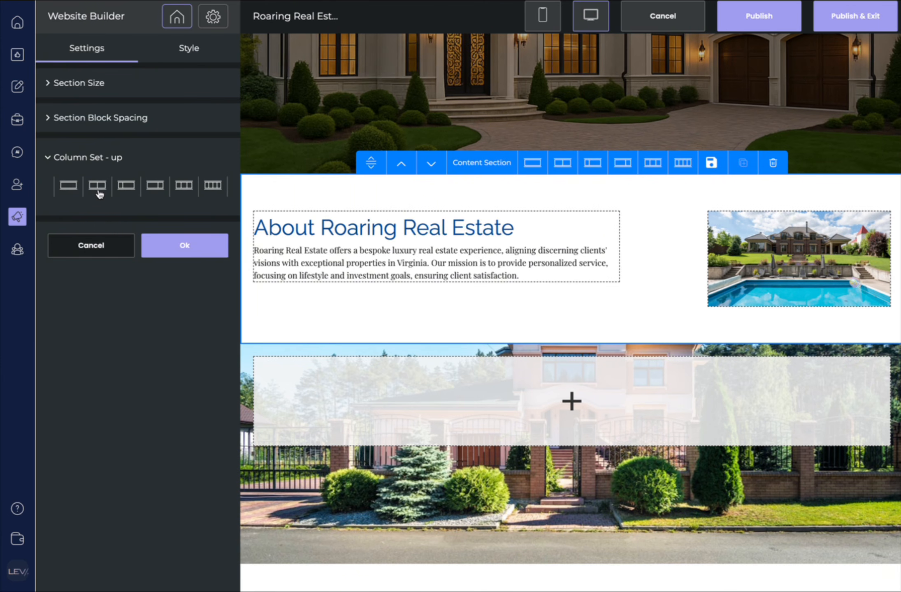
left_click(99, 193)
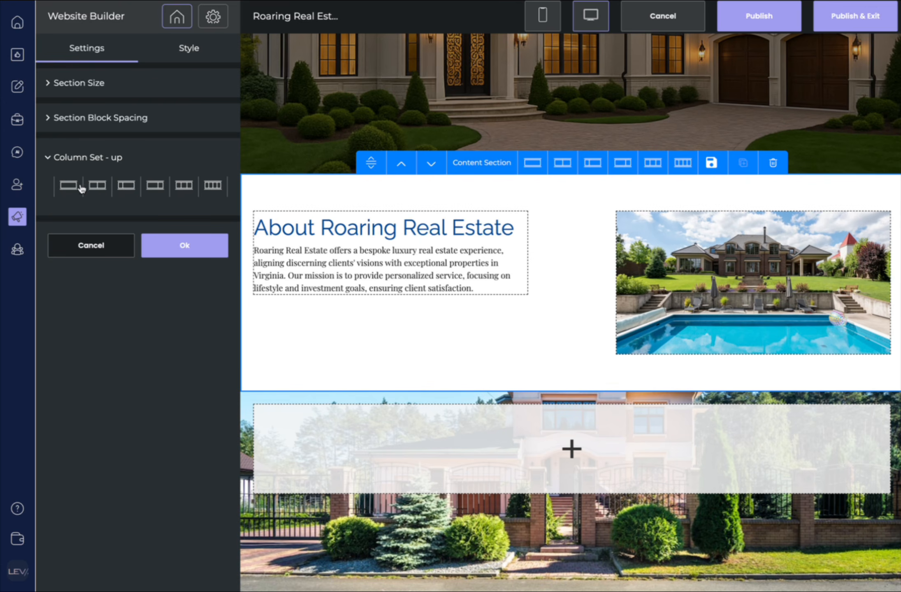
- Try the narrow-wide column layout for the About section, and apply the layout with a wide text column and a narrow image column
left_click(131, 190)
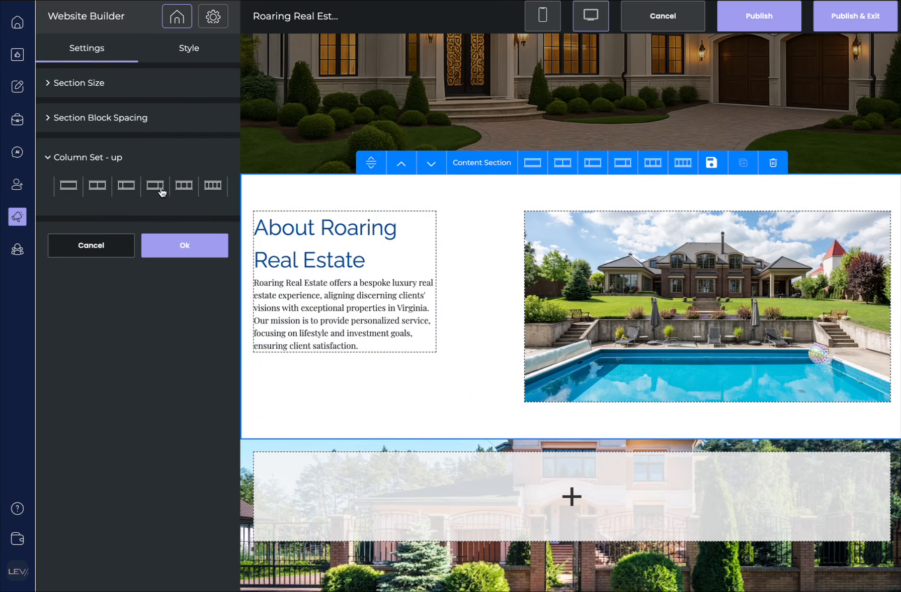
left_click(158, 187)
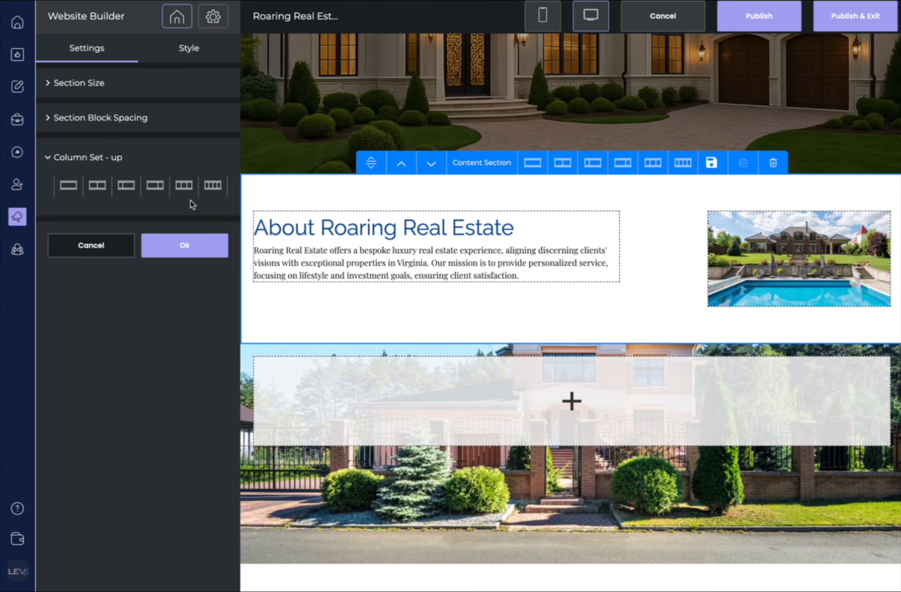
left_click(184, 246)
- Review the hero section's background style settings and close them without making changes
scroll(316, 191, "down", 5)
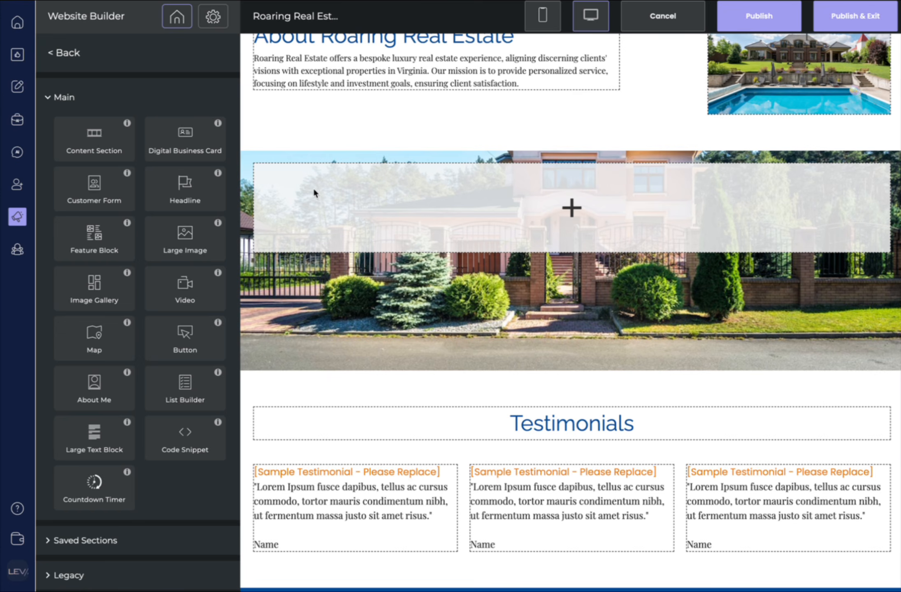
scroll(314, 190, "up", 5)
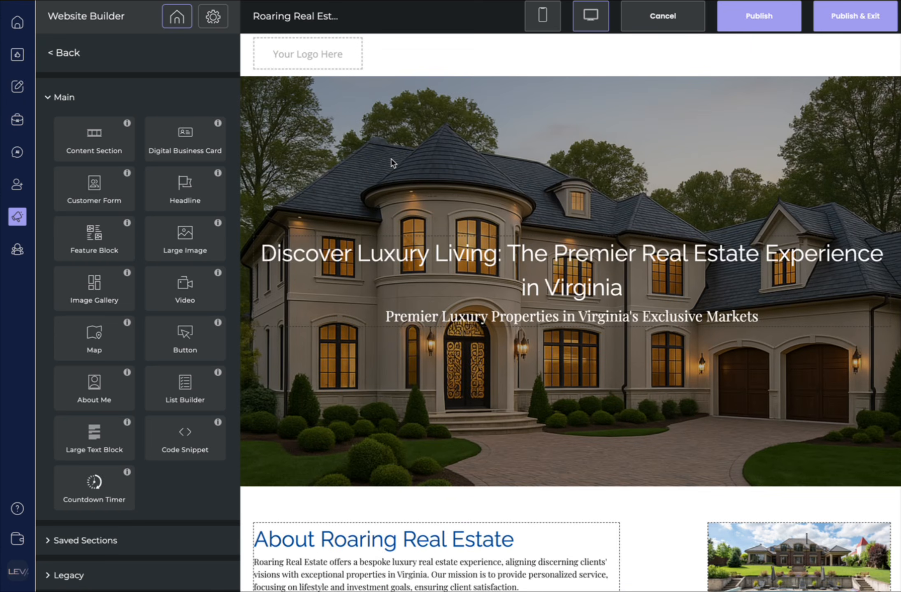
left_click(389, 163)
left_click(189, 62)
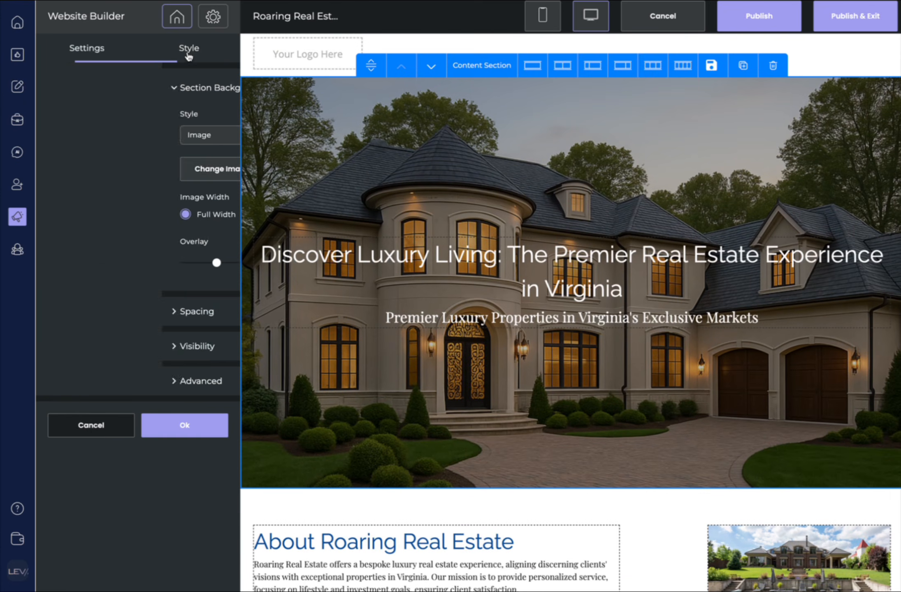
left_click(221, 135)
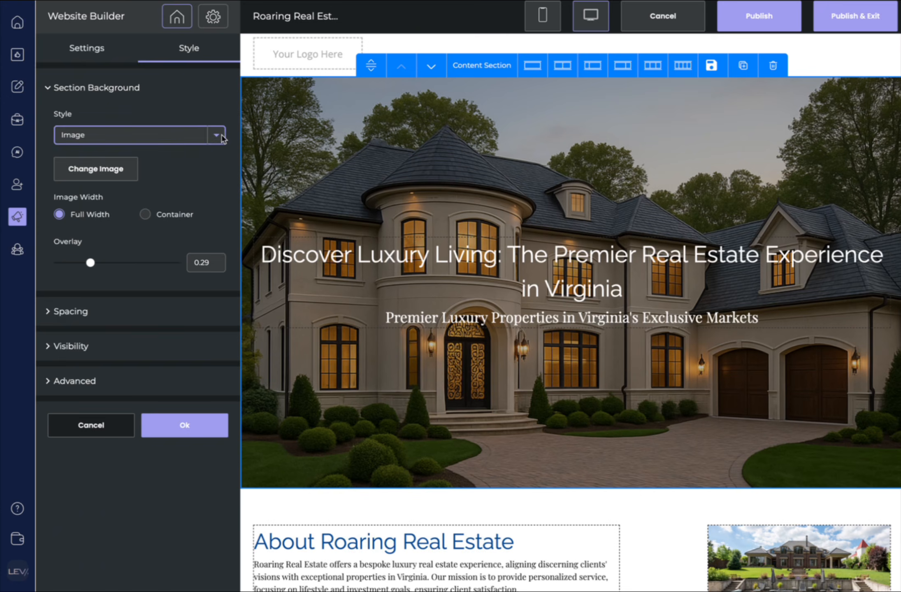
left_click(379, 143)
scroll(377, 142, "down", 6)
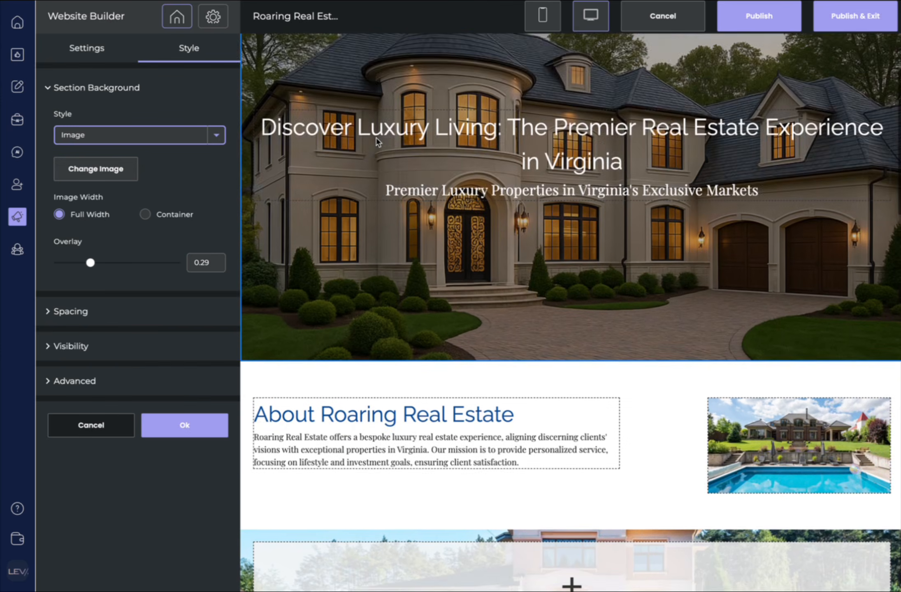
left_click(84, 427)
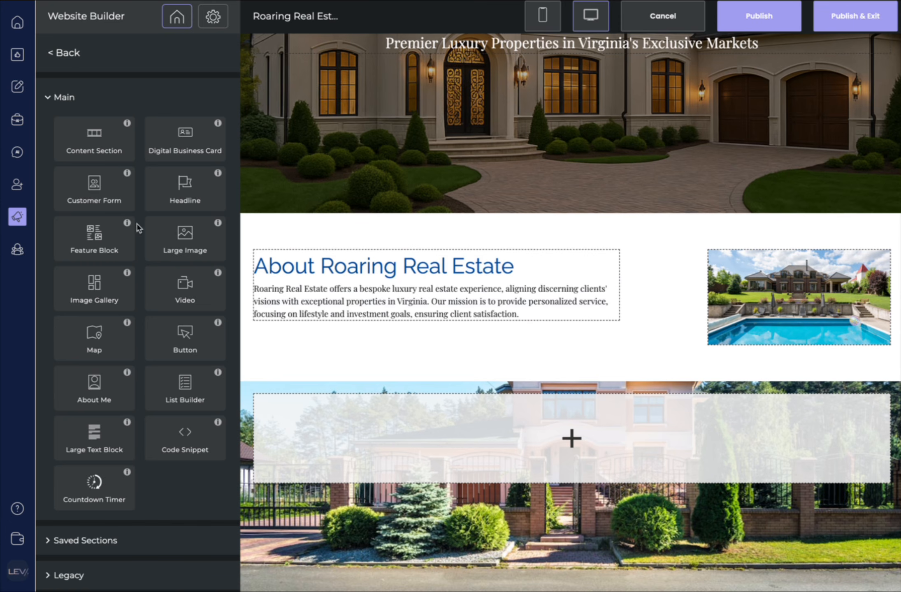
- Add a Video block below the About section with the heading "Watch this video", and close the AI heading generator unused
left_click_drag(177, 296, 393, 418)
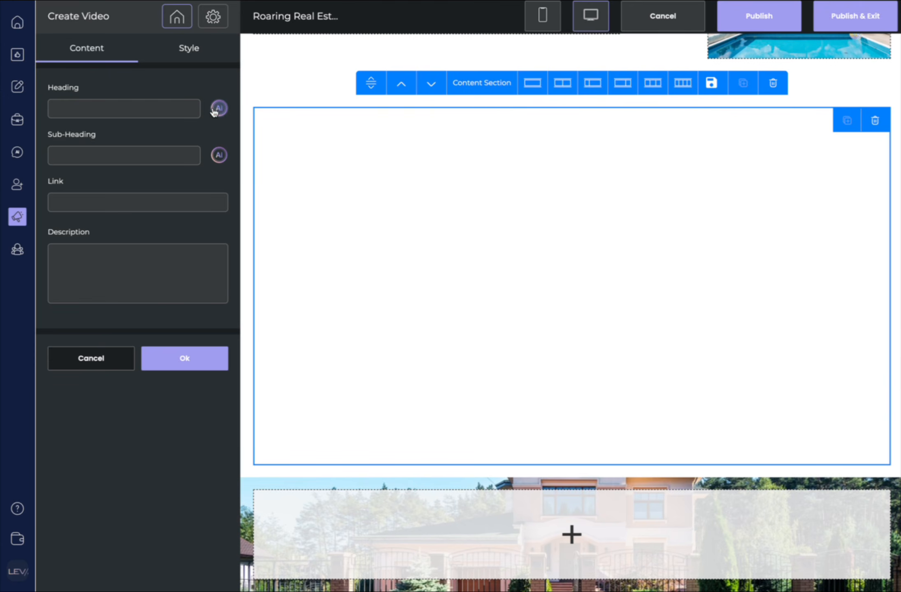
left_click(109, 109)
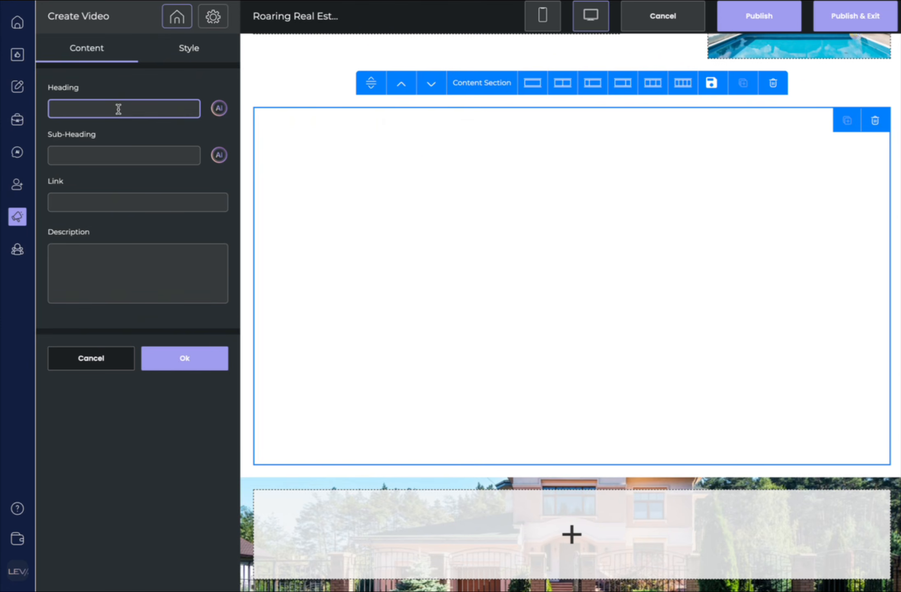
type("W")
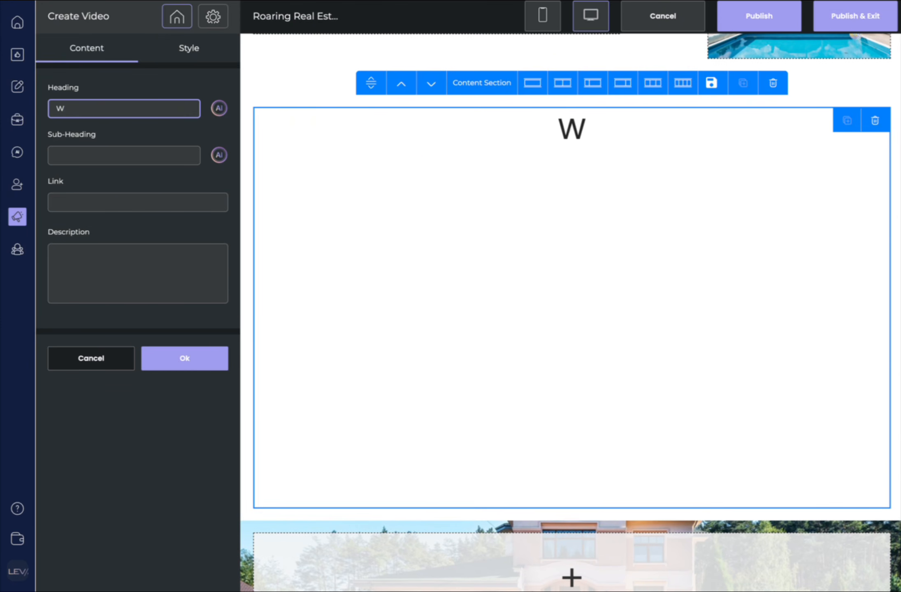
type("atch this vi")
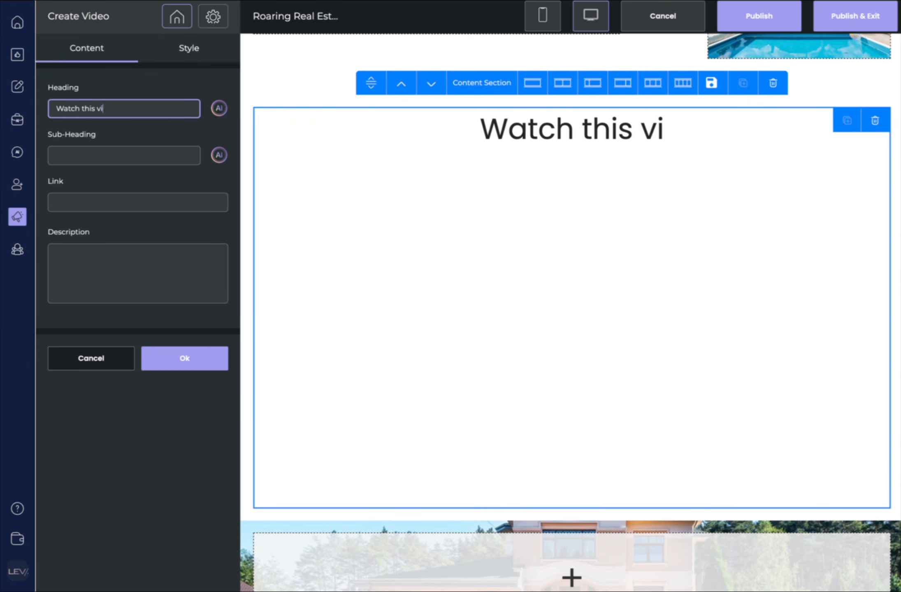
type("deo")
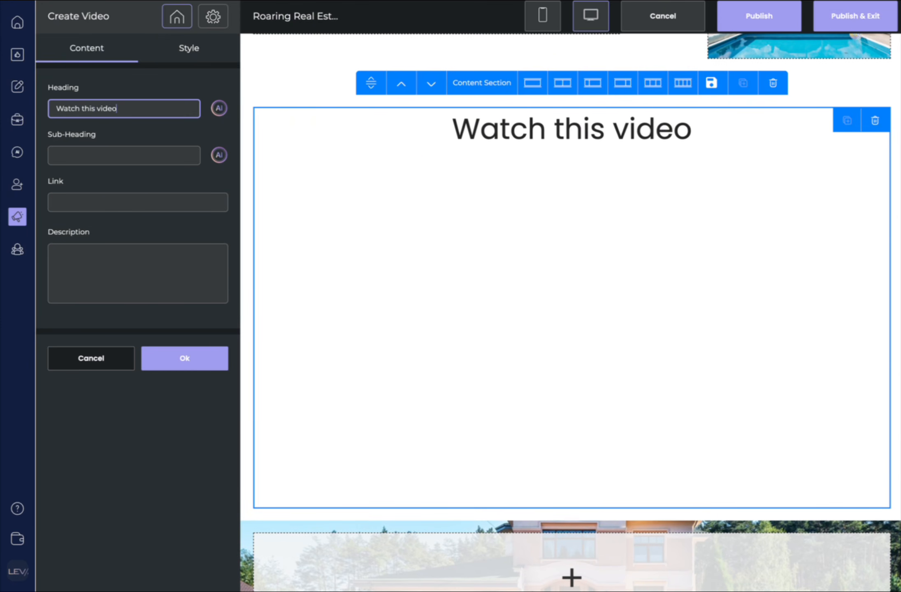
left_click(218, 108)
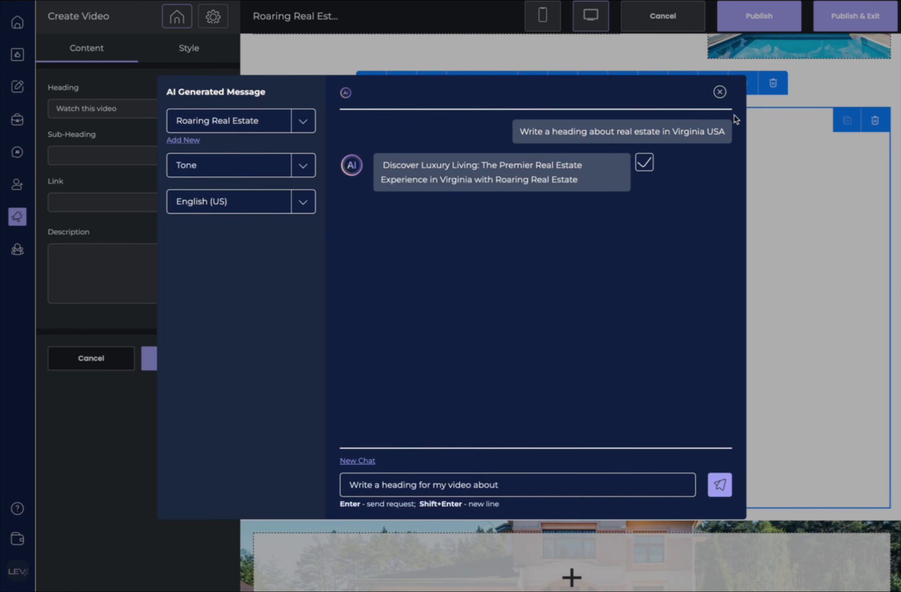
left_click(335, 45)
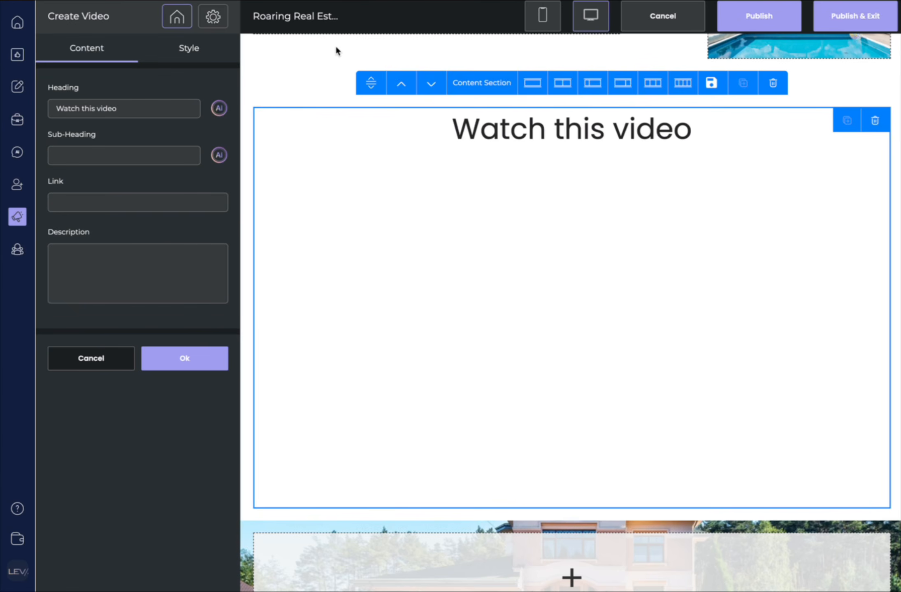
left_click(115, 204)
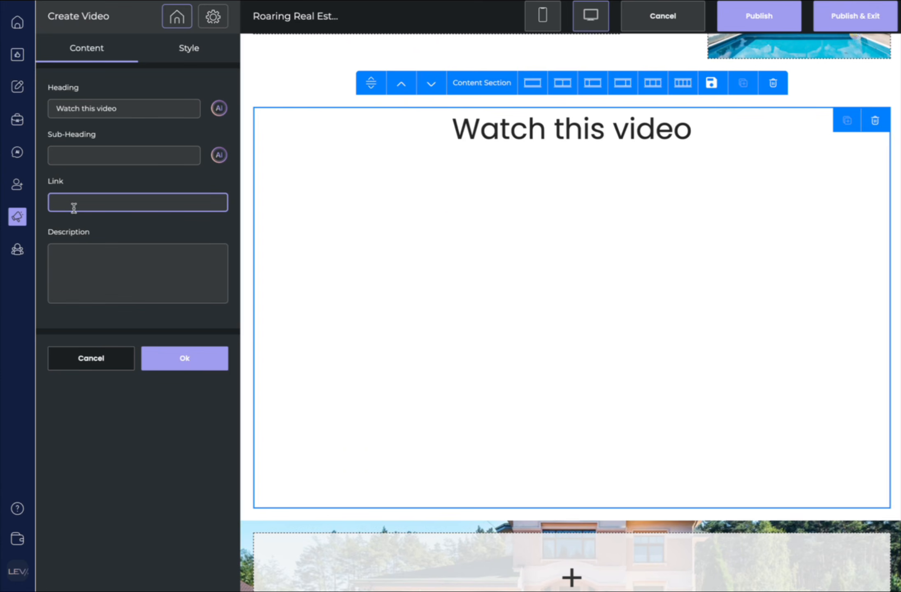
type("https://www.youtube.com/watch?v=KWJSywdksc8")
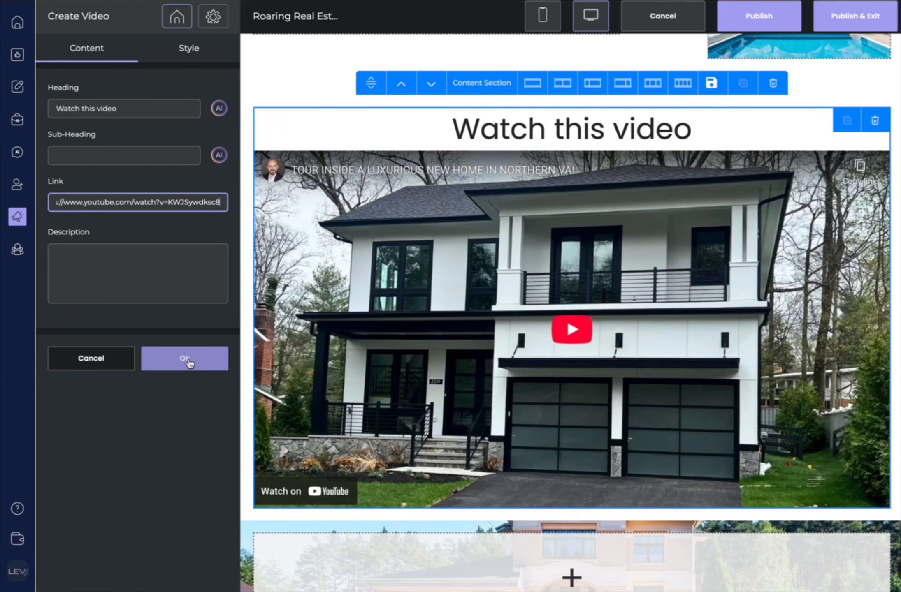
double_click(110, 202)
left_click(199, 278)
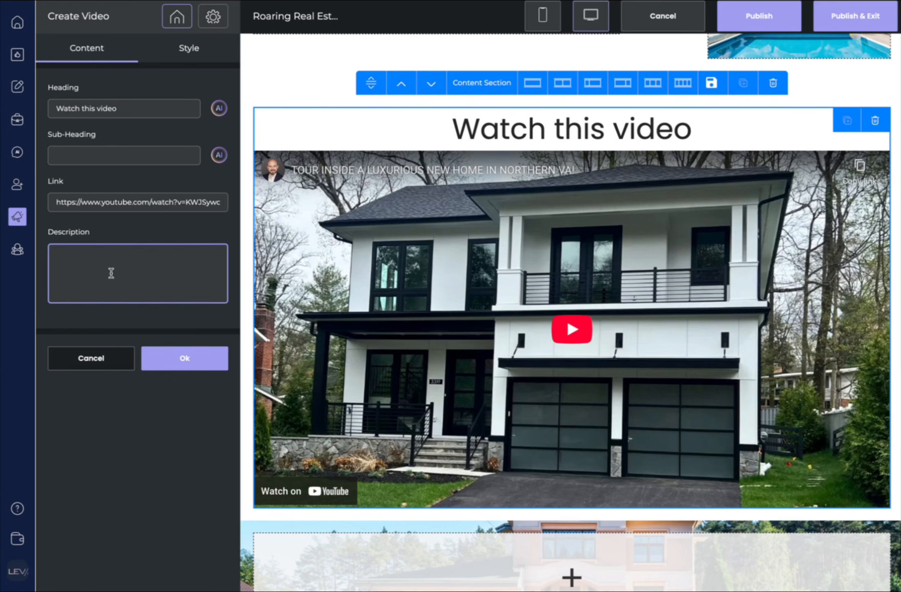
type("You will love this home tour")
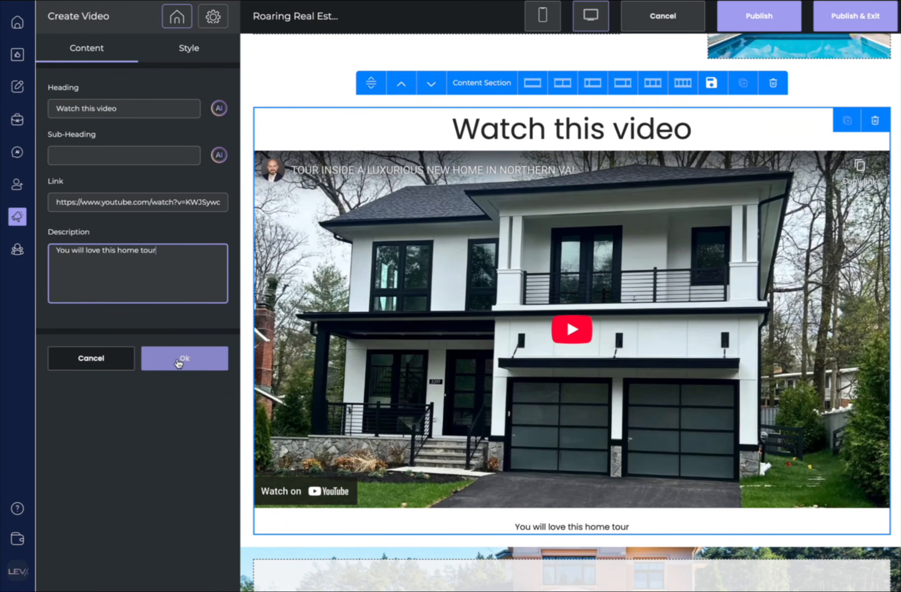
left_click(181, 359)
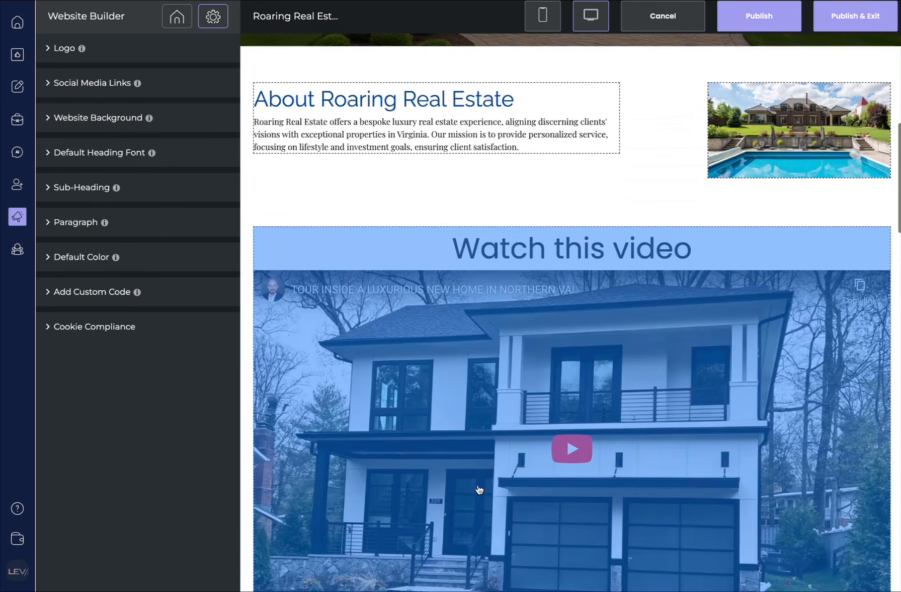
- Try reordering the video section by shifting it up above the About section, back down, and up again
left_click(841, 225)
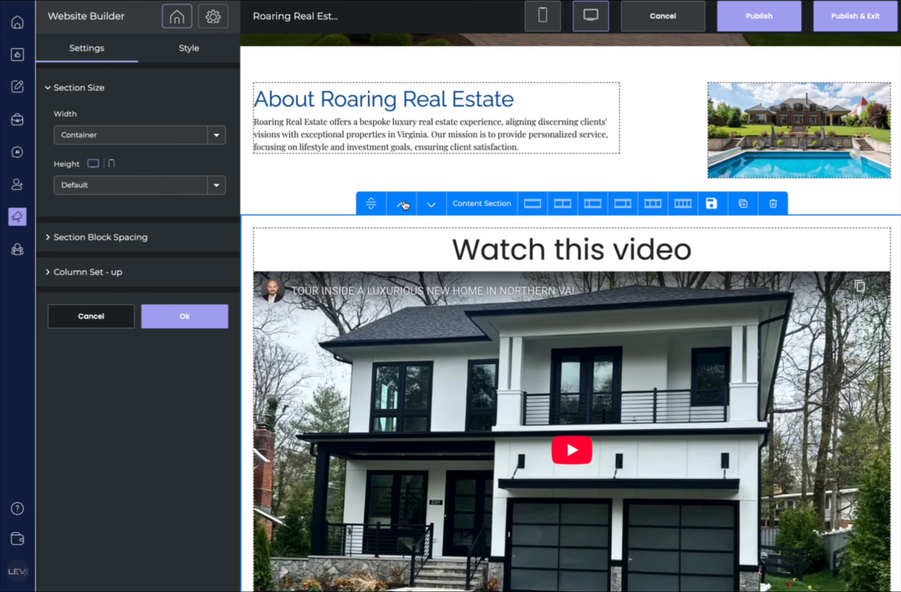
left_click(403, 204)
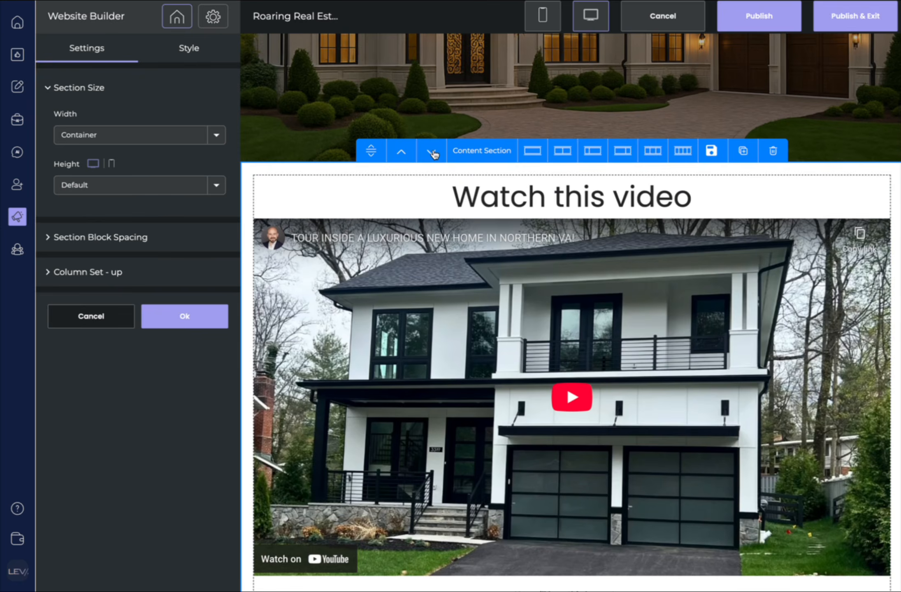
left_click(432, 153)
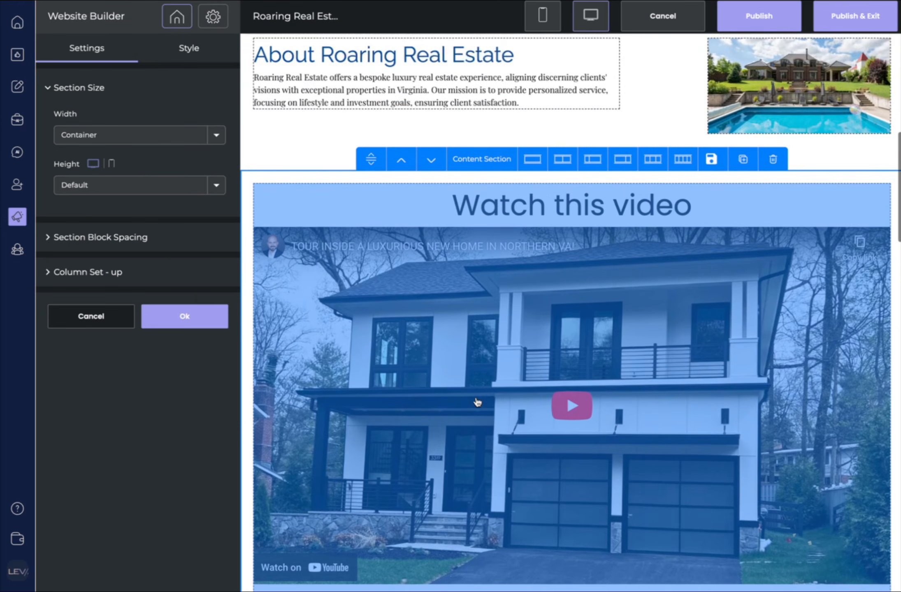
left_click(401, 159)
scroll(440, 501, "down", 5)
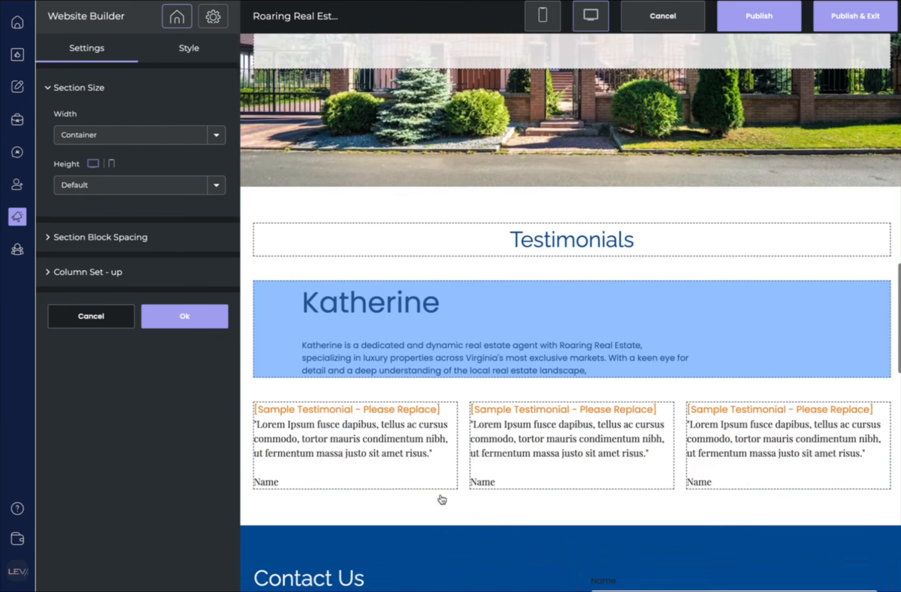
scroll(441, 500, "up", 10)
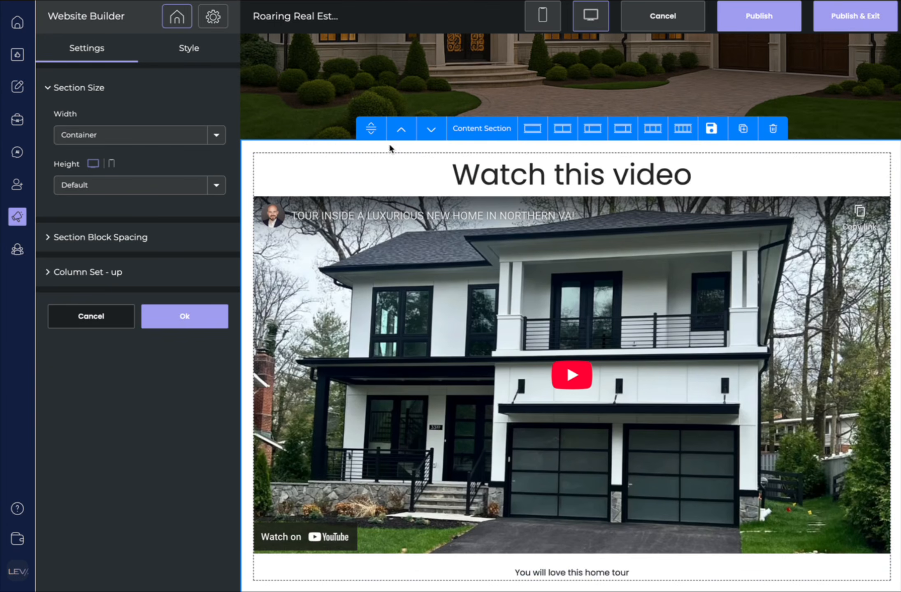
left_click(396, 134)
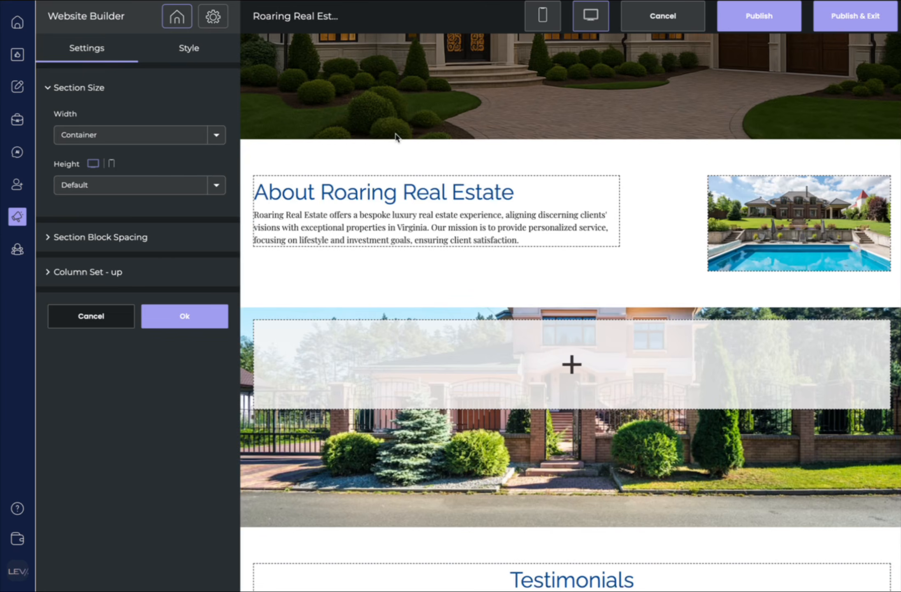
scroll(397, 138, "up", 13)
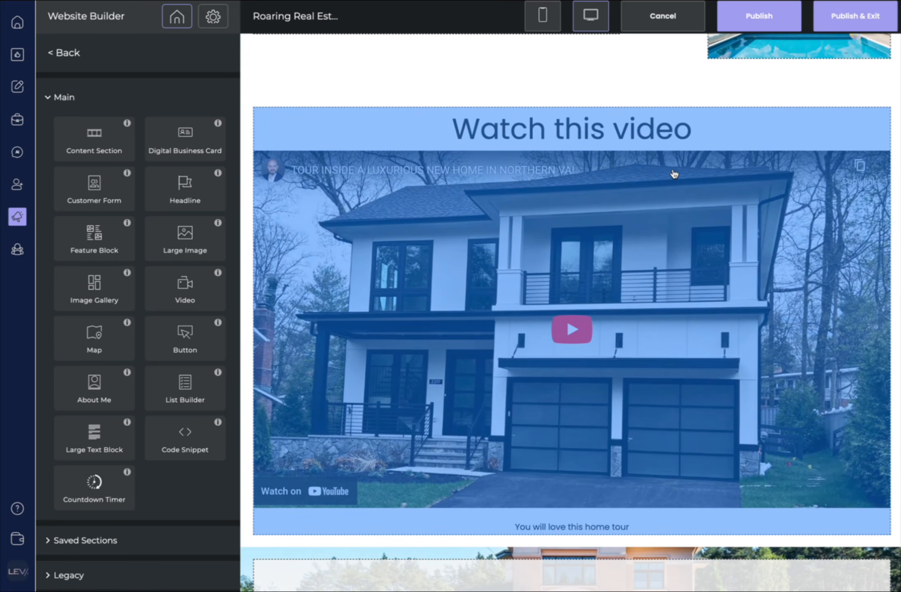
- Examine the home page from the hero section through the video and Testimonials to the Contact Us section
scroll(673, 175, "down", 5)
scroll(604, 485, "up", 15)
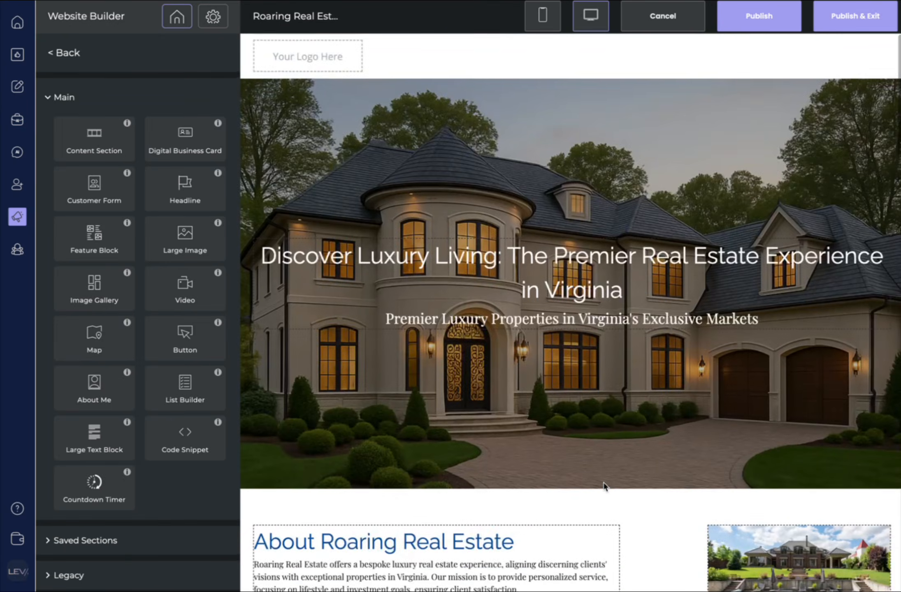
scroll(603, 486, "down", 20)
scroll(639, 341, "down", 4)
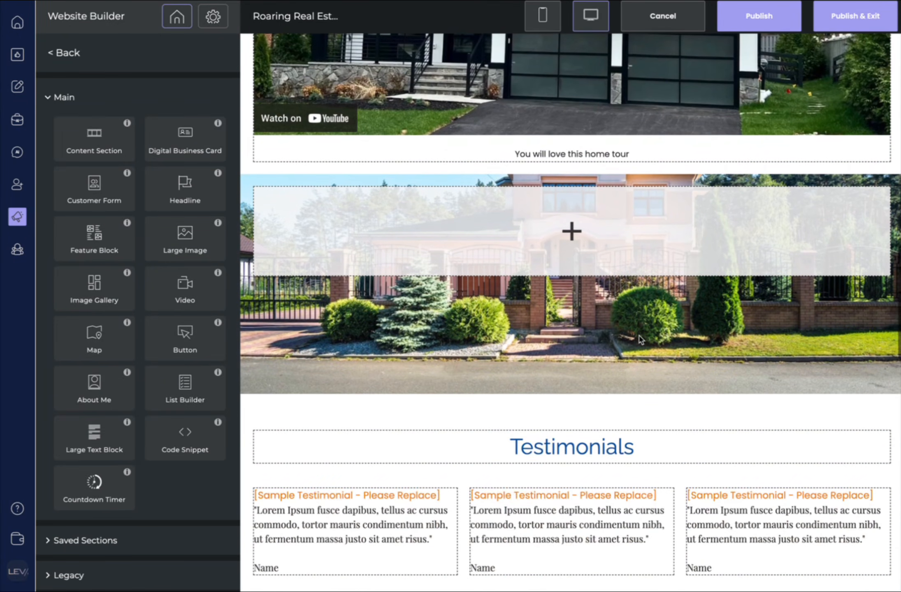
scroll(640, 340, "down", 7)
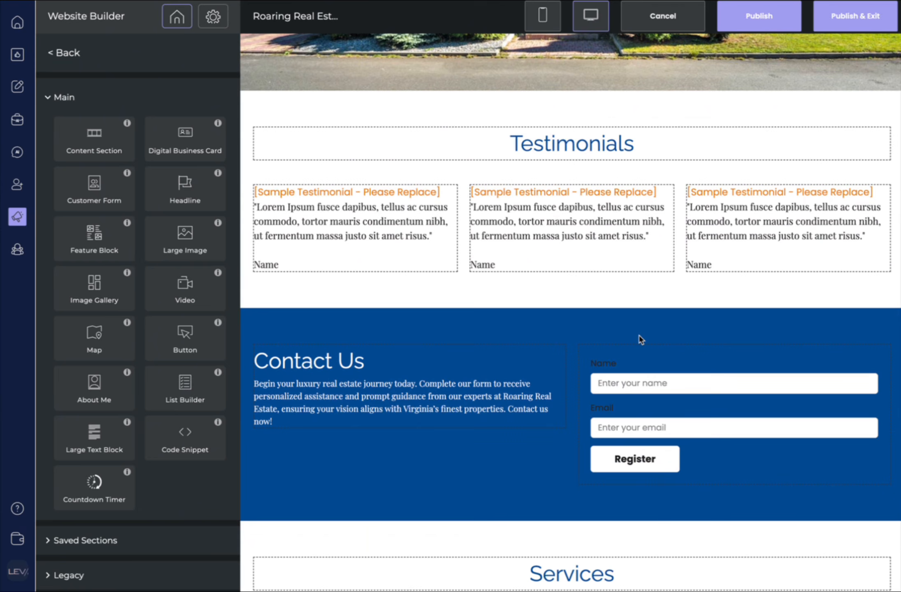
scroll(600, 295, "up", 8)
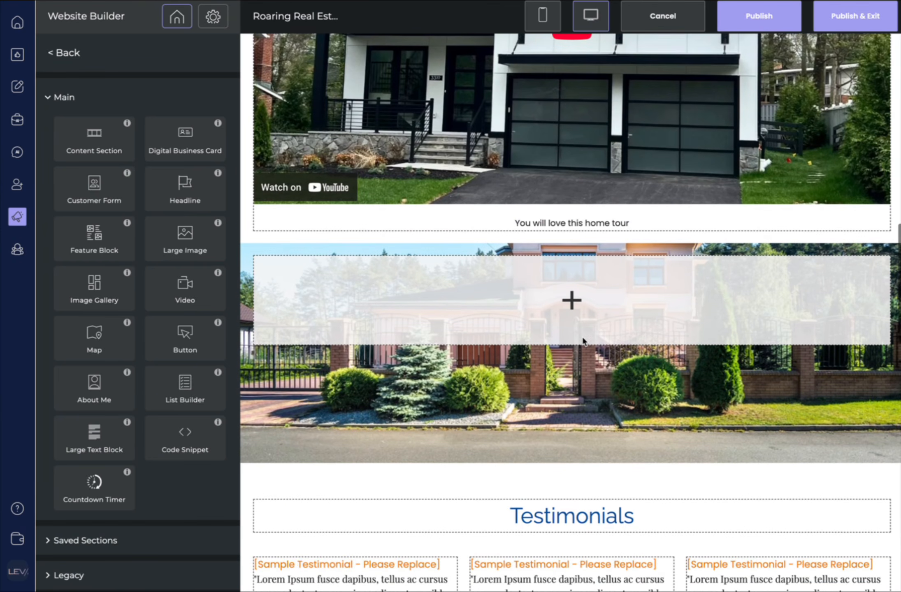
scroll(325, 348, "down", 1)
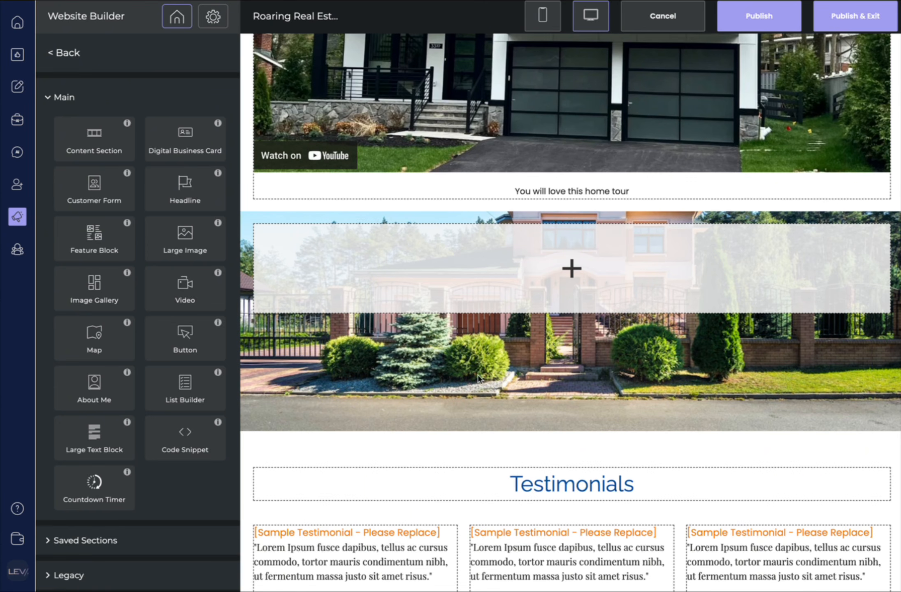
- Add an About Me block below the Testimonials heading and enter the agent's first name
scroll(478, 377, "down", 4)
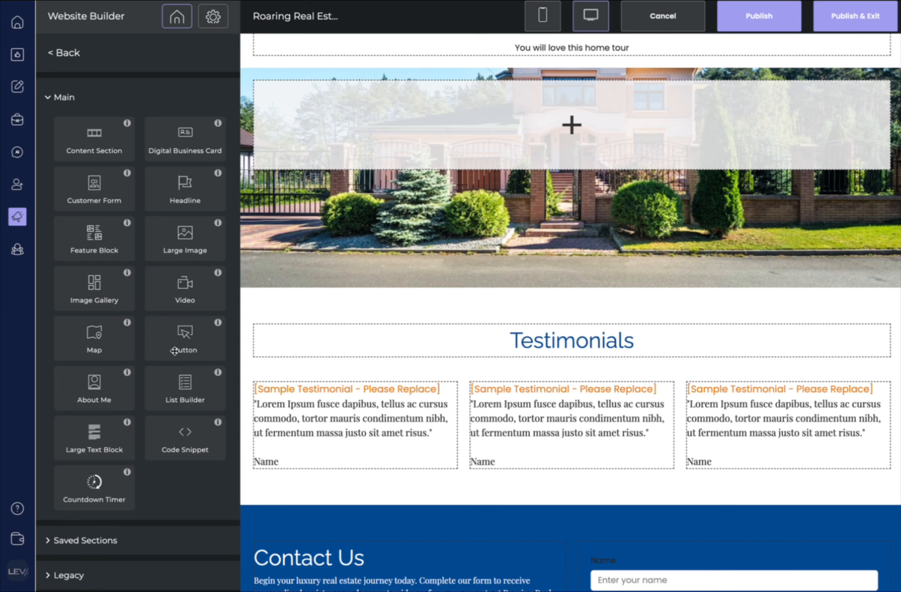
left_click_drag(95, 397, 415, 423)
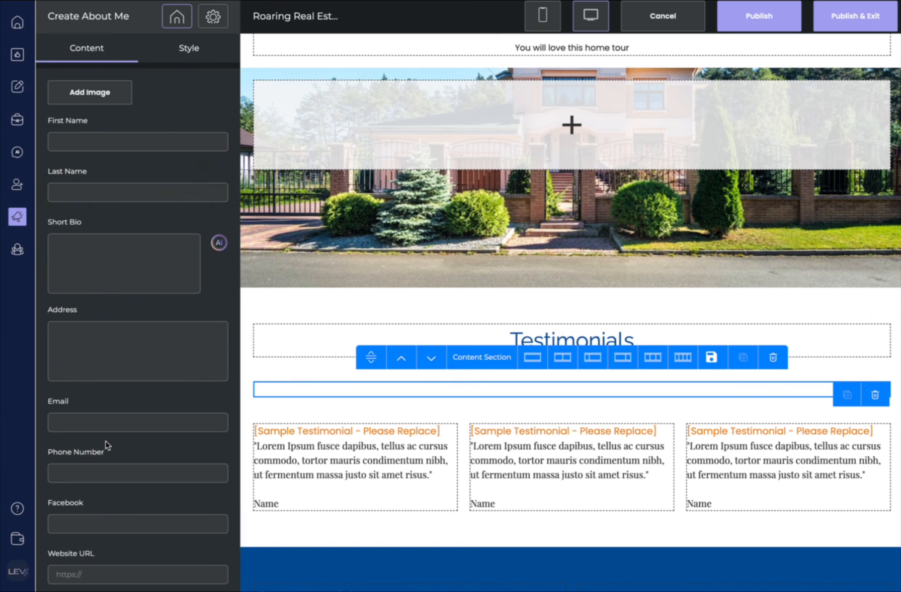
scroll(95, 541, "down", 5)
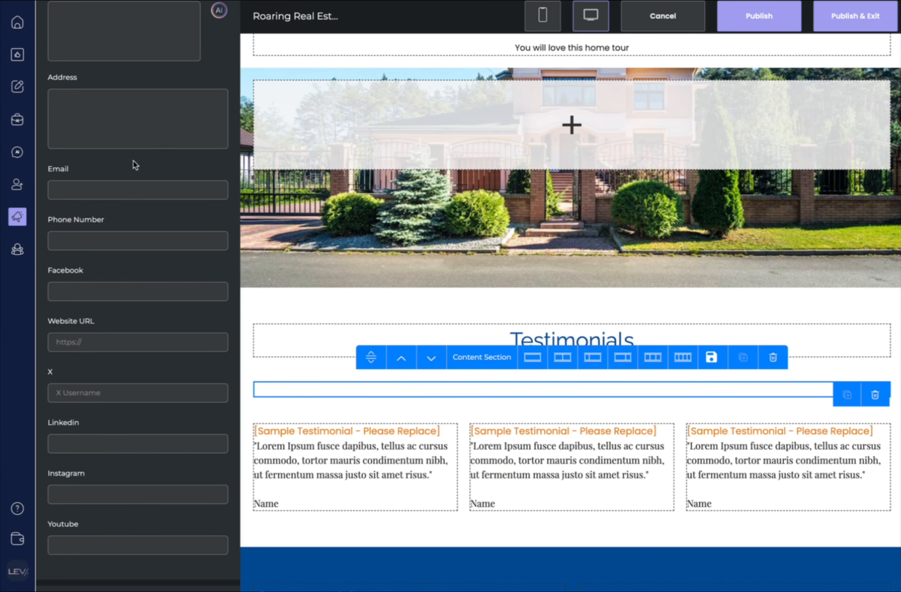
scroll(111, 120, "up", 4)
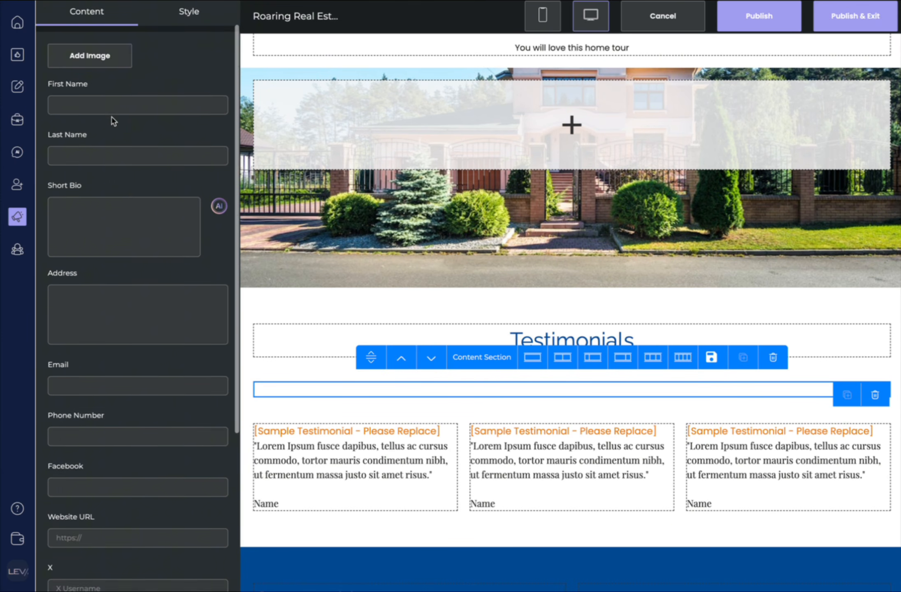
left_click(99, 105)
type("Katherine")
- Generate a real estate agent bio with the AI assistant and insert it as the About Me block's short bio
left_click(98, 235)
scroll(99, 235, "down", 2)
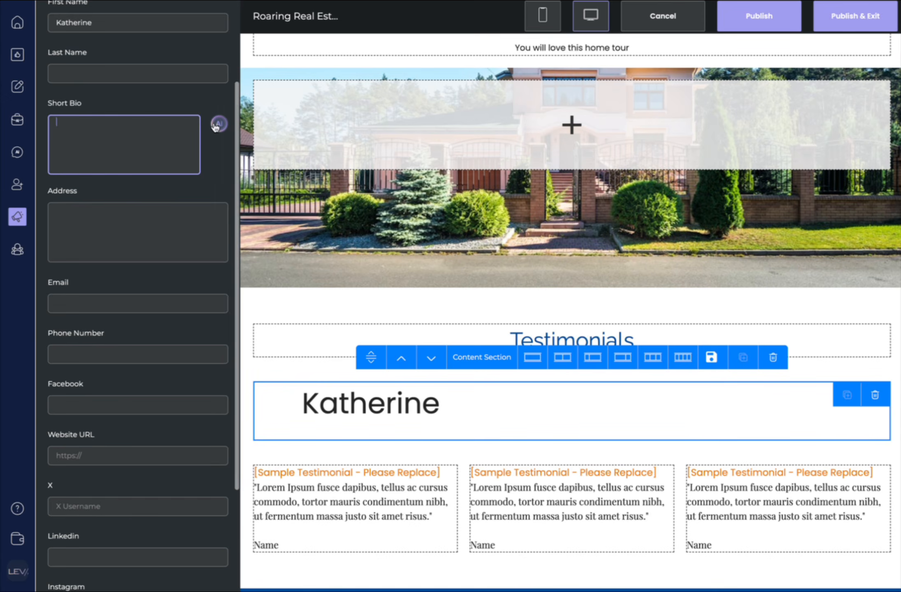
left_click(218, 124)
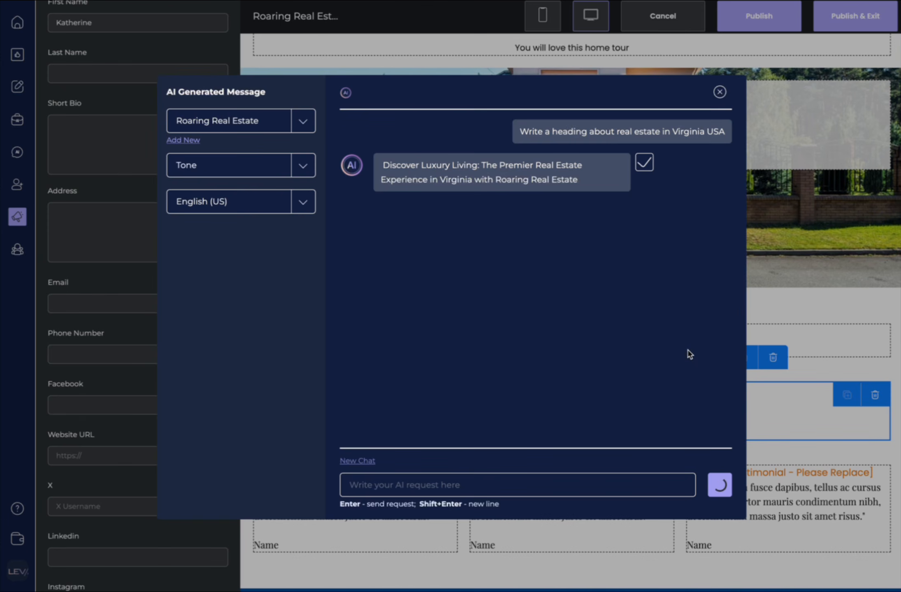
left_click(644, 165)
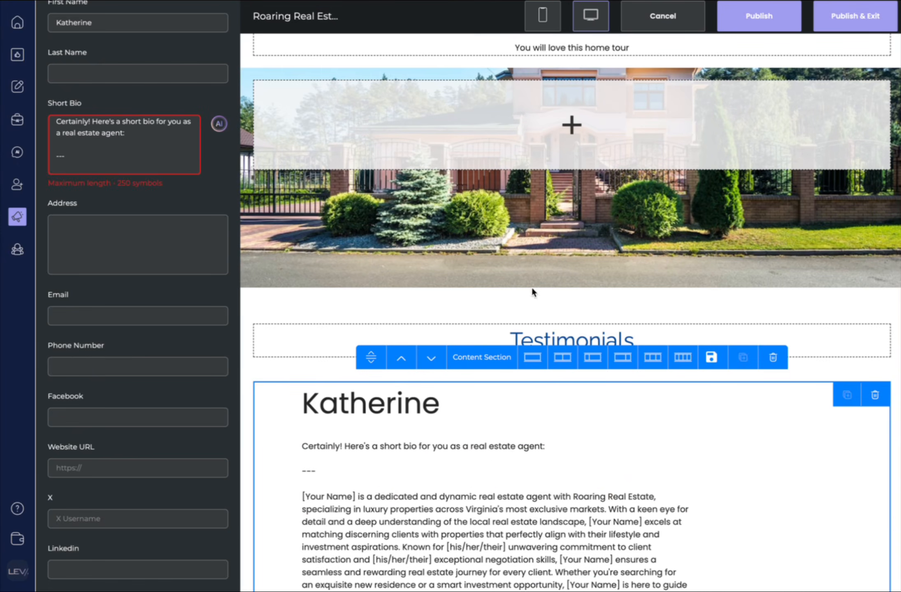
- Remove the AI introduction from the short bio and replace its opening [Your Name] placeholder with the agent's first name
scroll(410, 530, "down", 5)
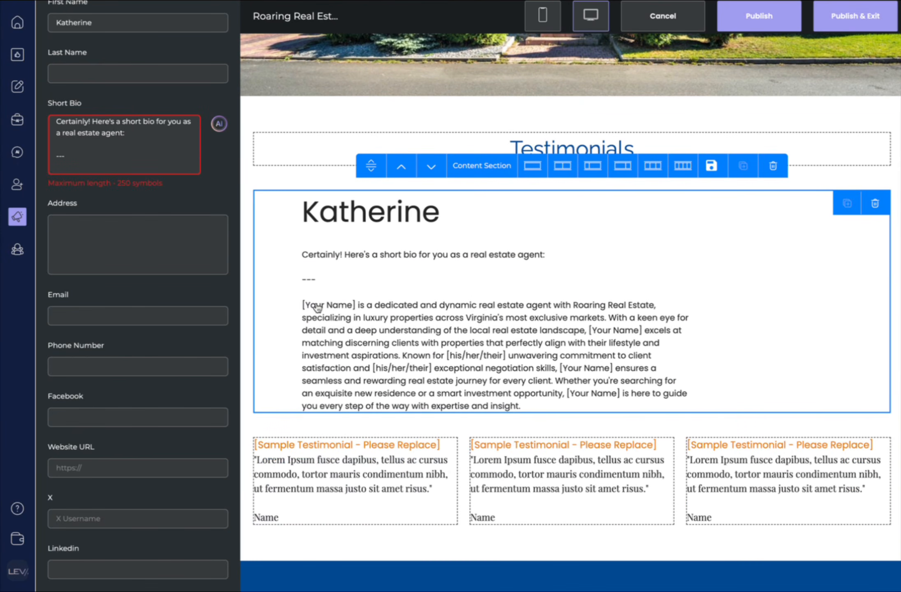
left_click_drag(114, 159, 62, 96)
key("BackSpace")
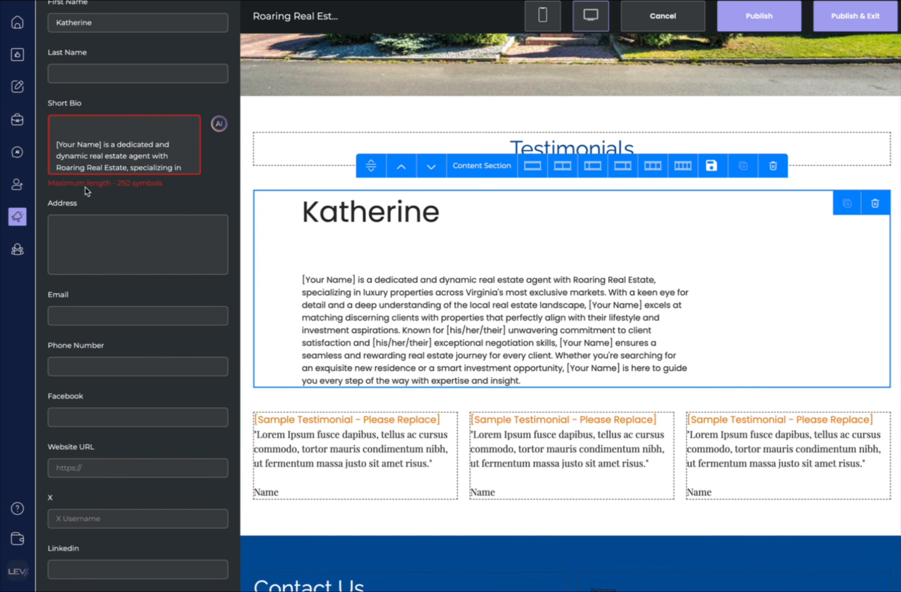
left_click_drag(101, 146, 49, 117)
key("BackSpace")
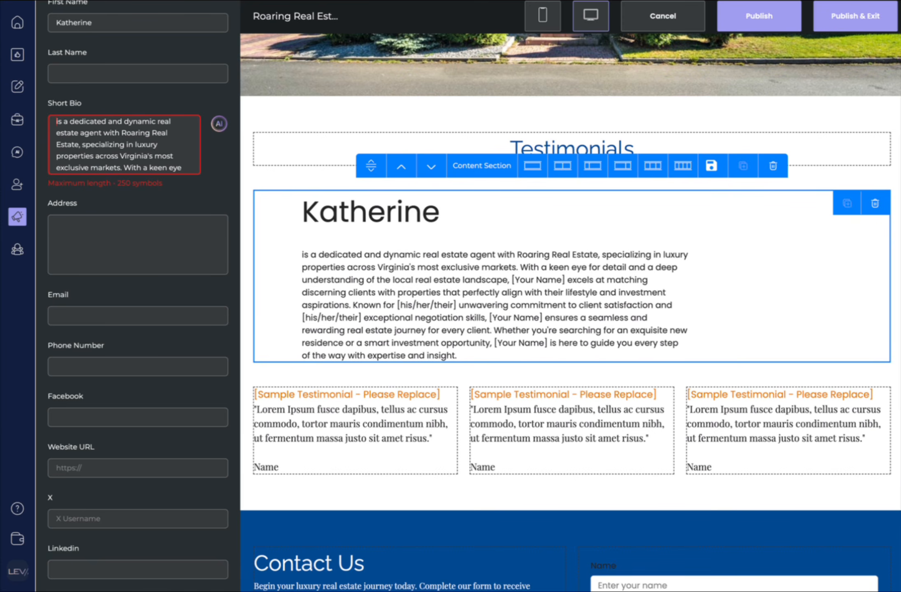
scroll(115, 153, "up", 3)
type("Katherine")
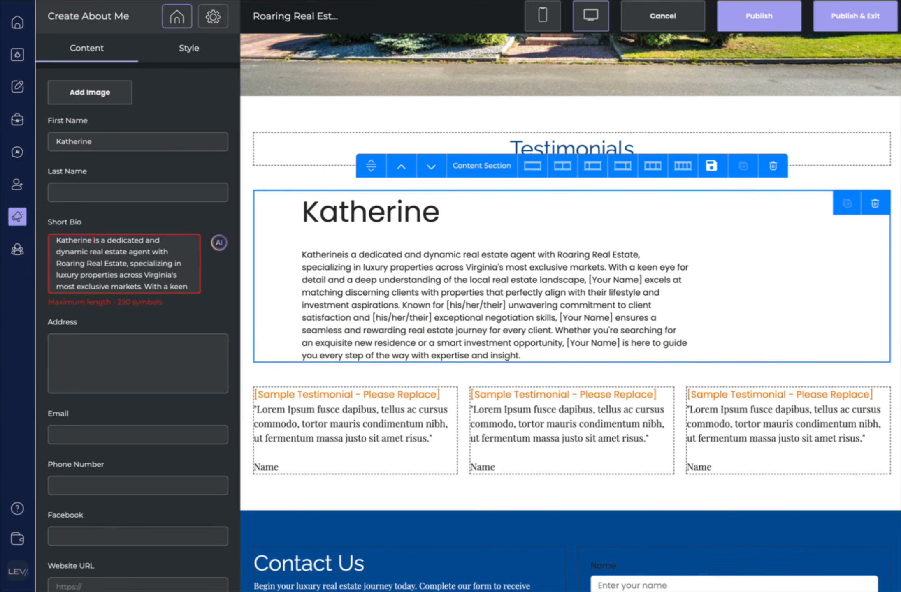
- Shorten the bio to fit the 250-symbol limit by deleting everything after "understanding of the local real estate landscape,"
scroll(138, 314, "down", 1)
scroll(128, 230, "down", 3)
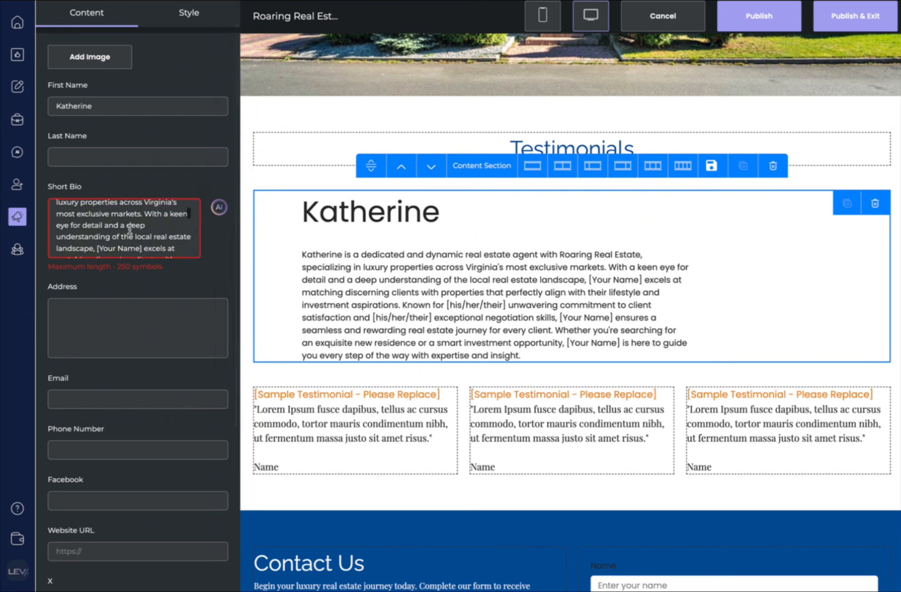
left_click_drag(97, 226, 142, 226)
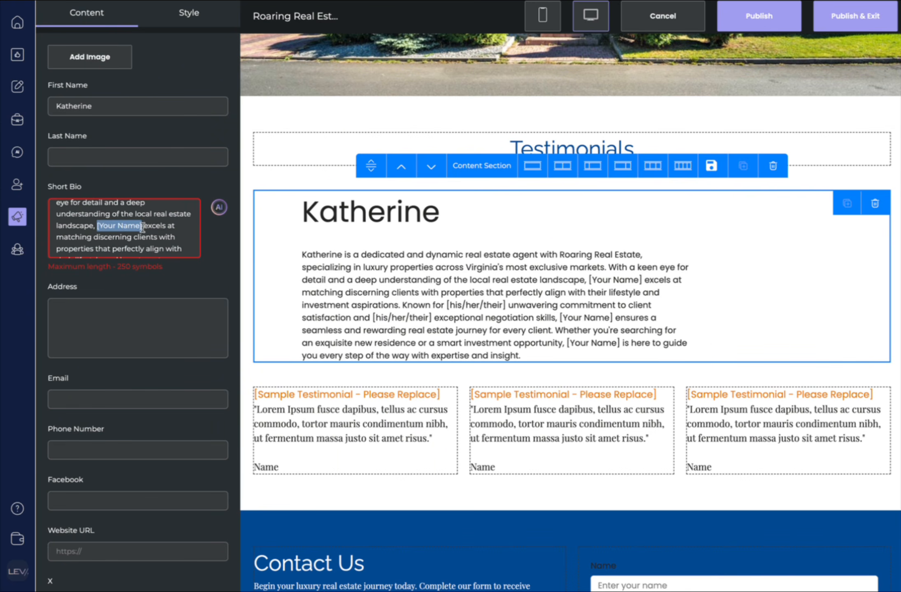
left_click_drag(135, 287, 101, 247)
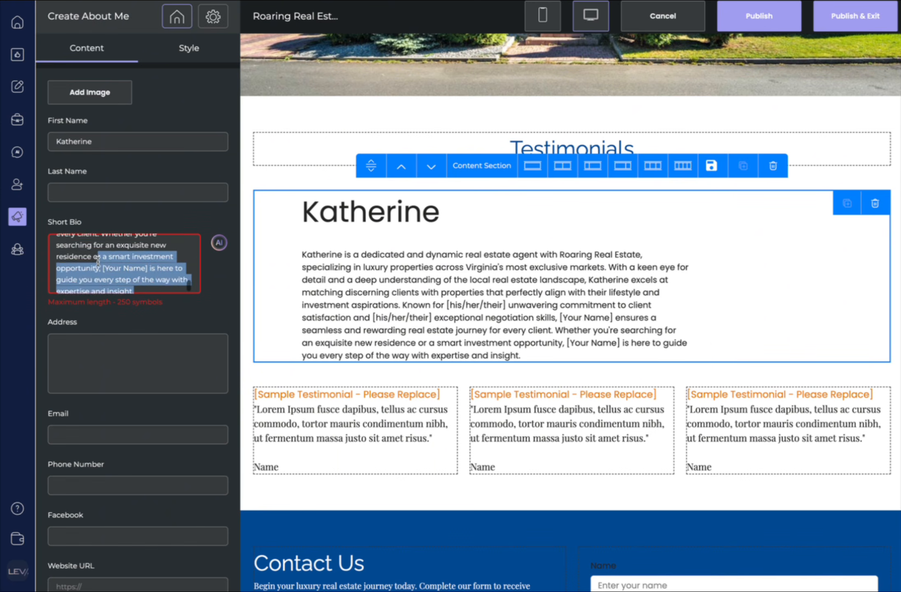
scroll(96, 255, "up", 1)
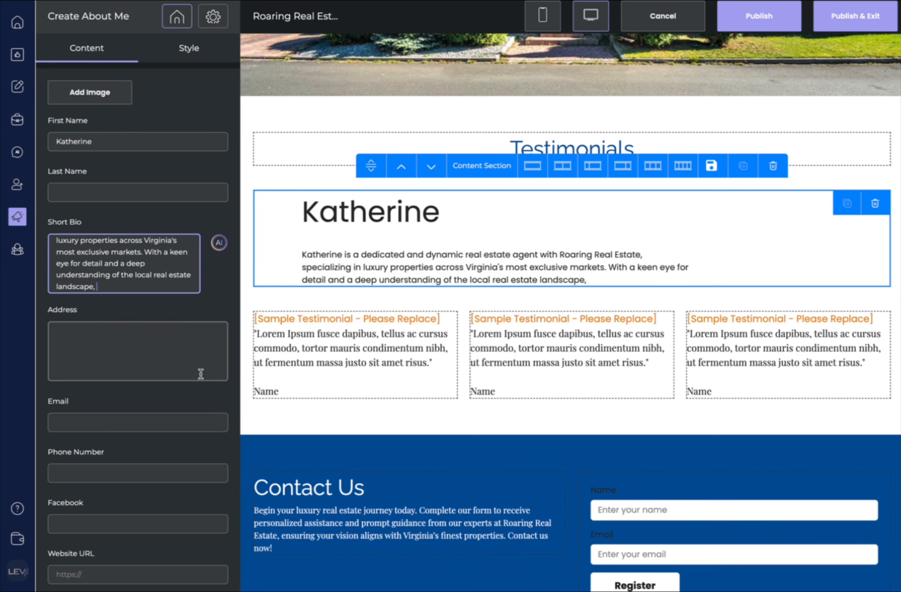
- Leave the address, contact and social media fields empty and save the About Me block
scroll(180, 364, "down", 1)
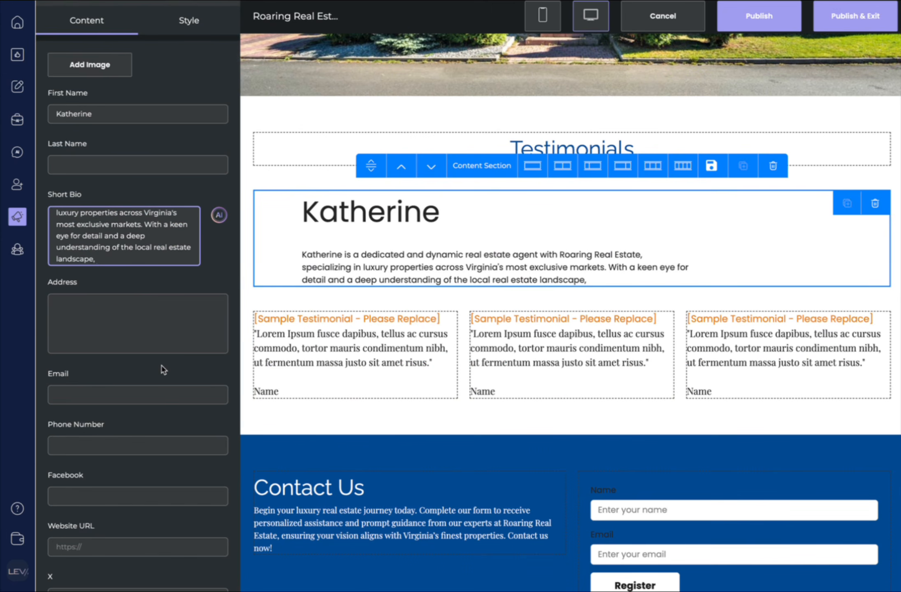
left_click(129, 299)
scroll(129, 299, "down", 1)
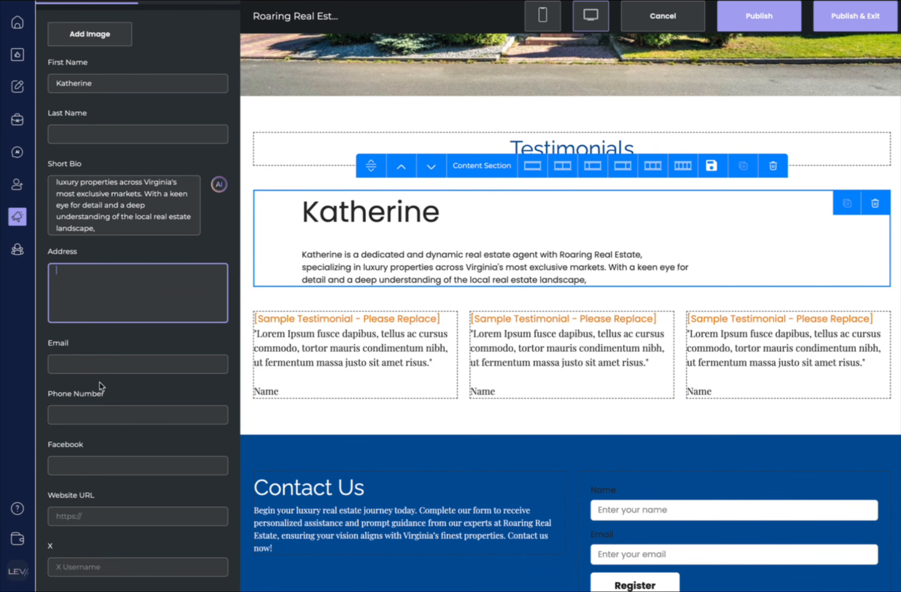
left_click(92, 364)
scroll(91, 364, "down", 5)
left_click(89, 351)
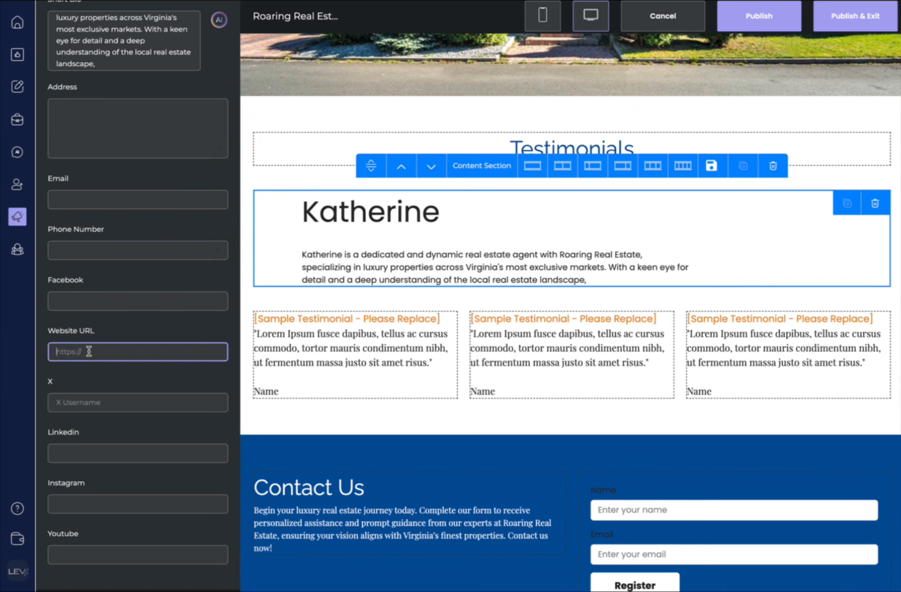
scroll(89, 352, "down", 2)
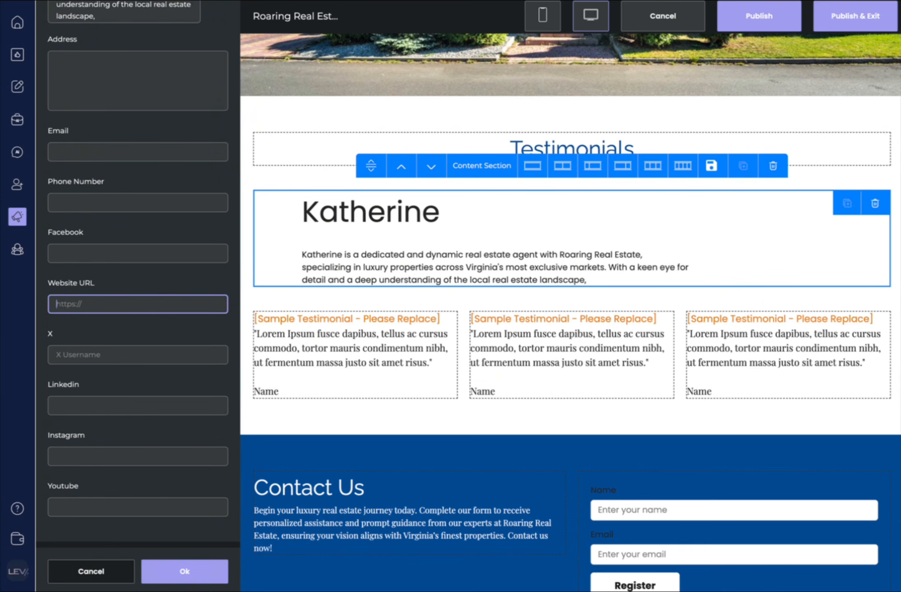
left_click(195, 580)
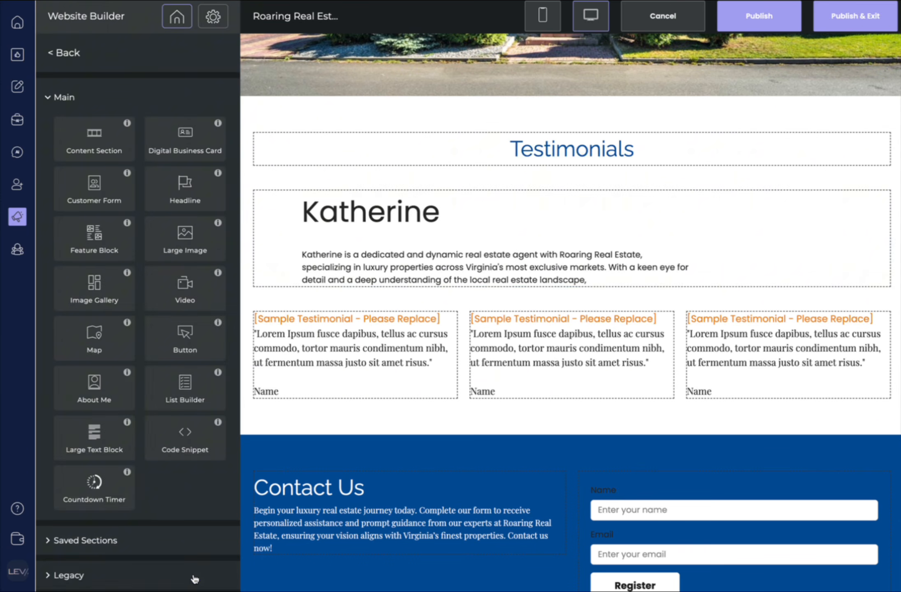
scroll(600, 354, "down", 5)
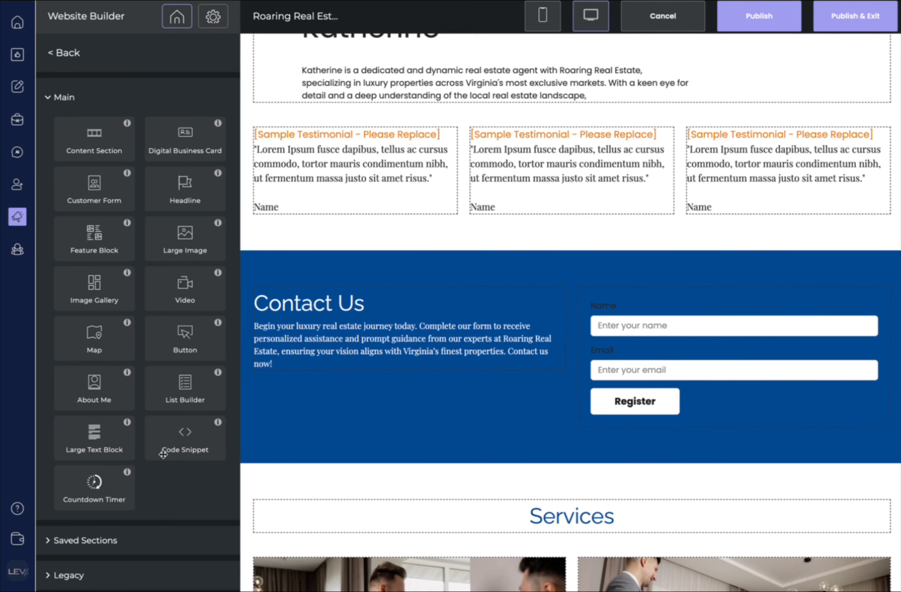
left_click_drag(173, 437, 383, 295)
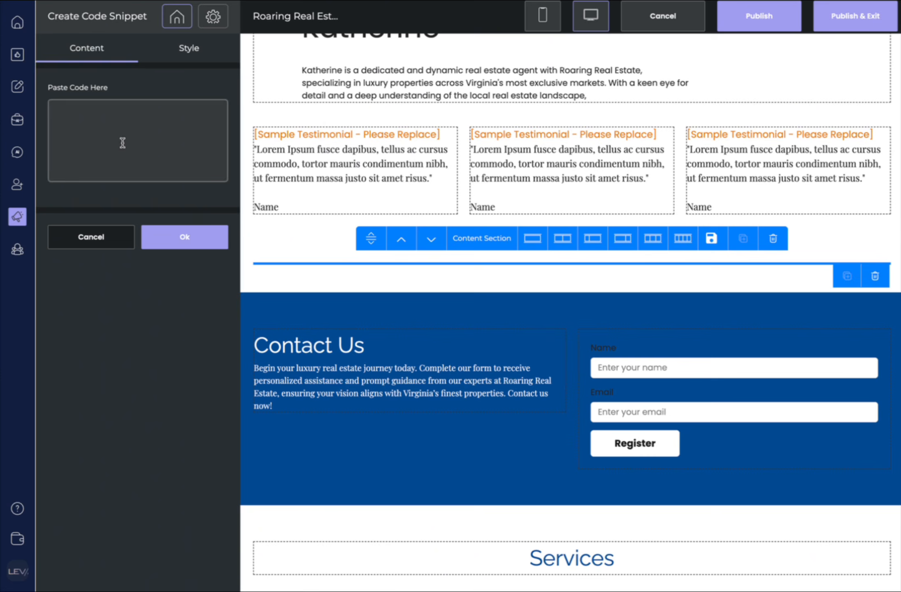
left_click(98, 246)
left_click_drag(170, 397, 396, 159)
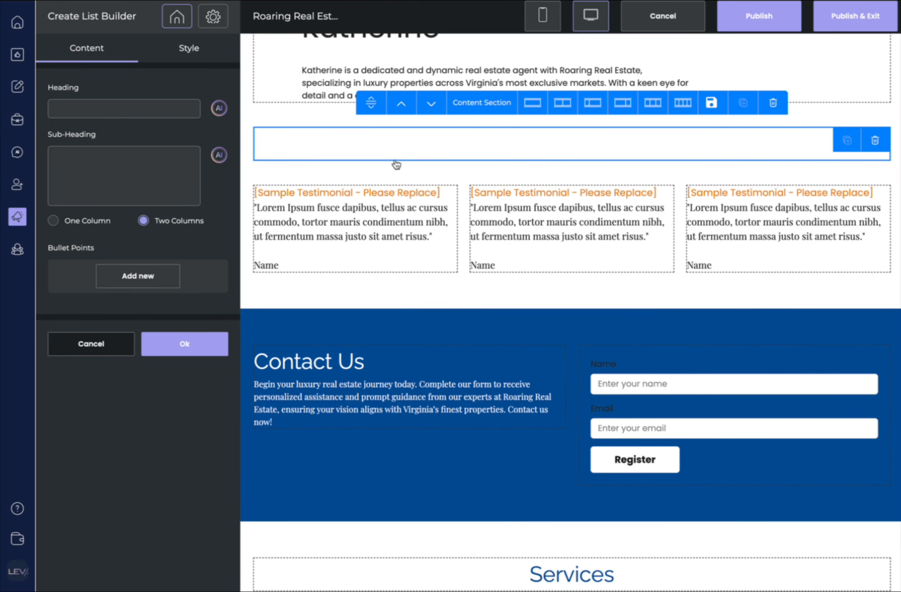
left_click(109, 350)
left_click(420, 293)
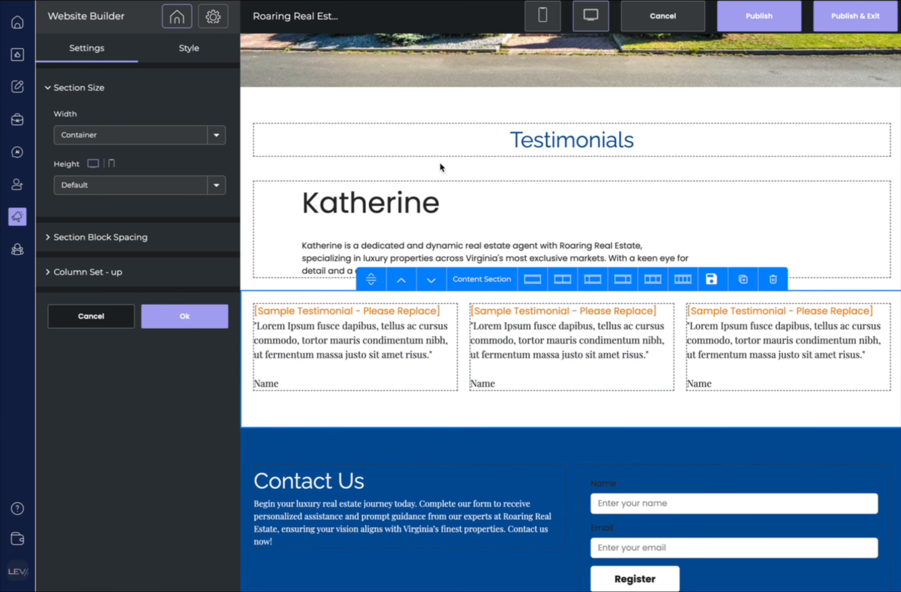
scroll(439, 167, "up", 15)
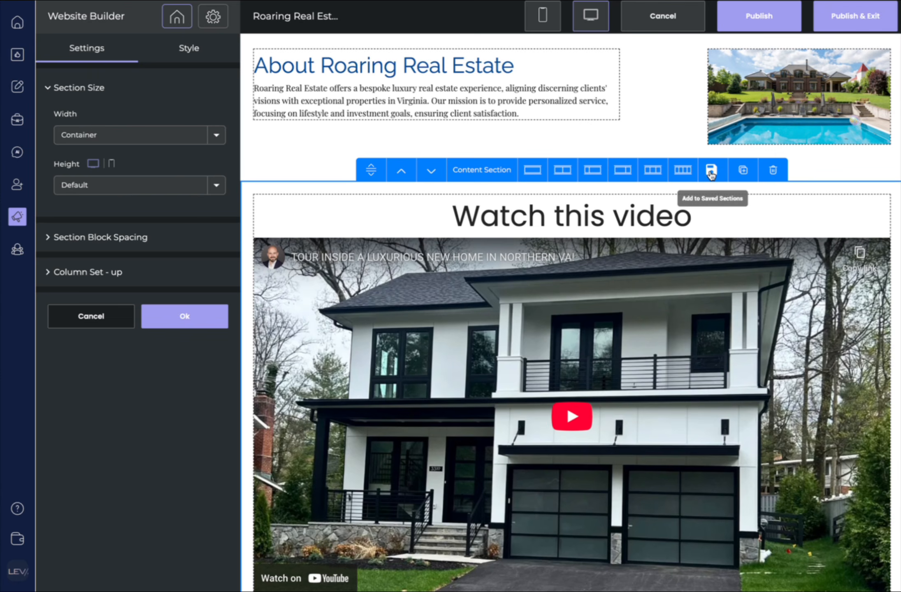
scroll(602, 267, "down", 6)
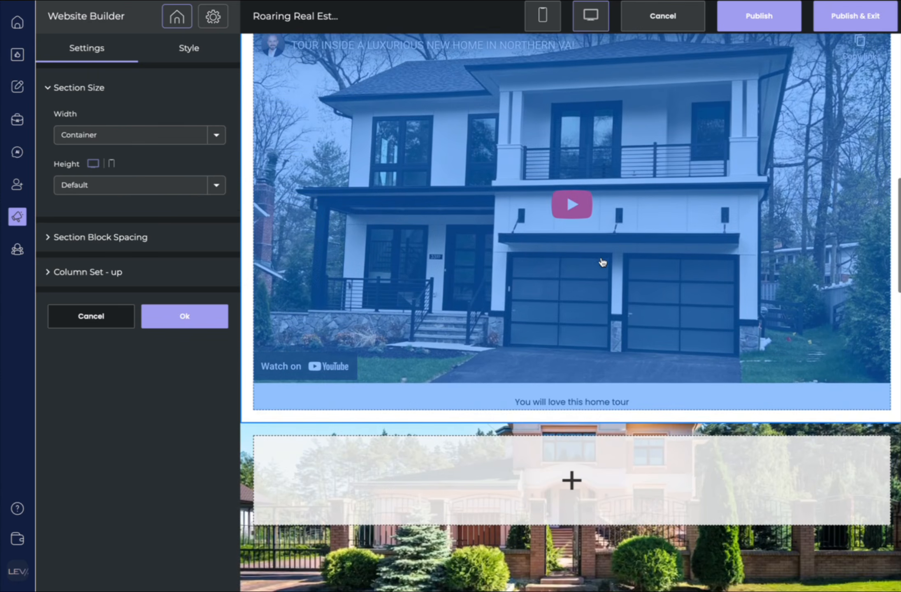
scroll(603, 262, "down", 10)
- Add a new page named "About" to the website's pages
left_click(201, 22)
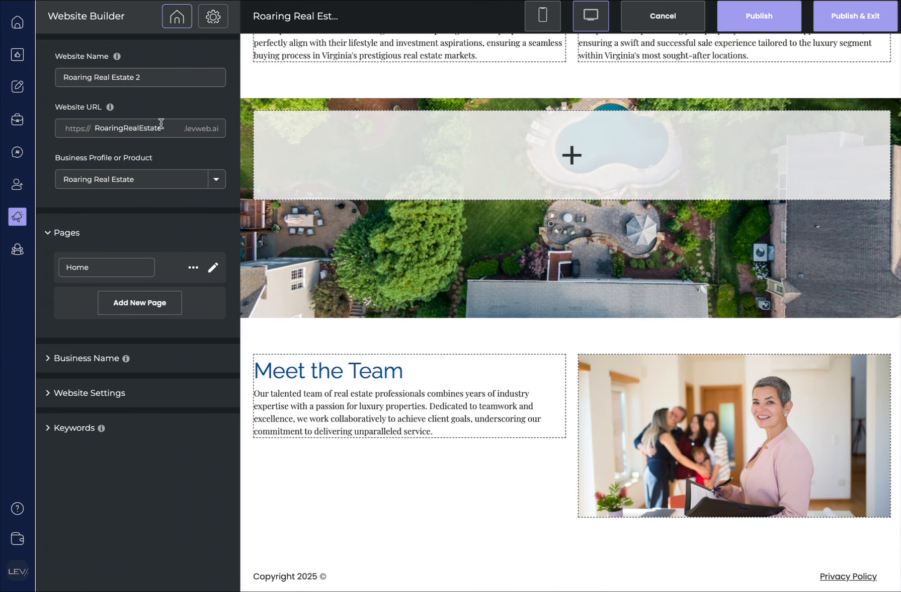
left_click(145, 316)
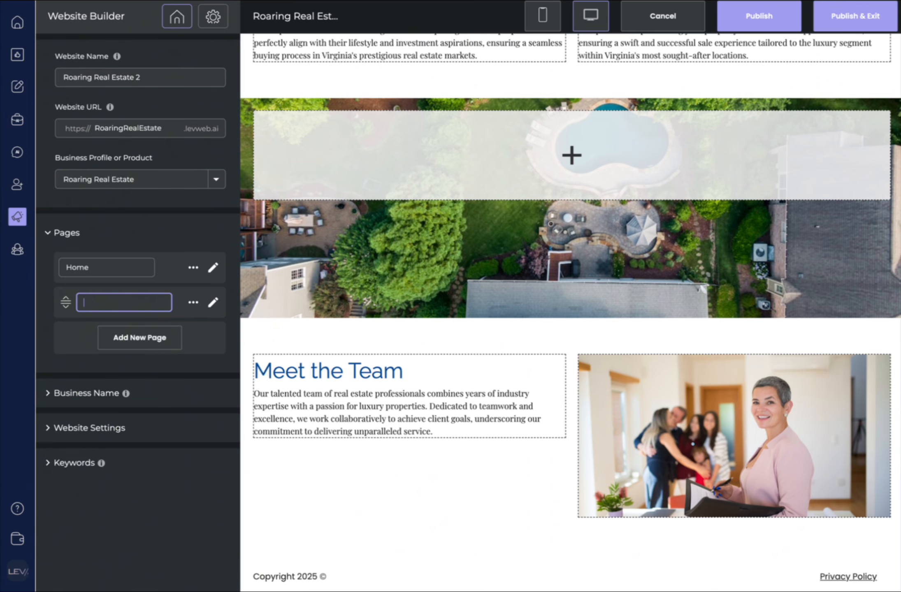
left_click(93, 232)
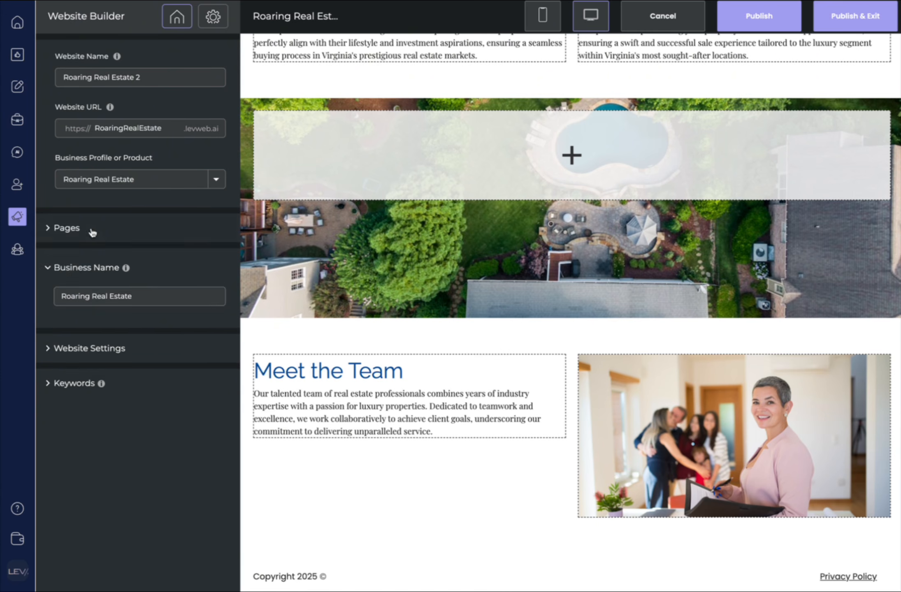
left_click(61, 232)
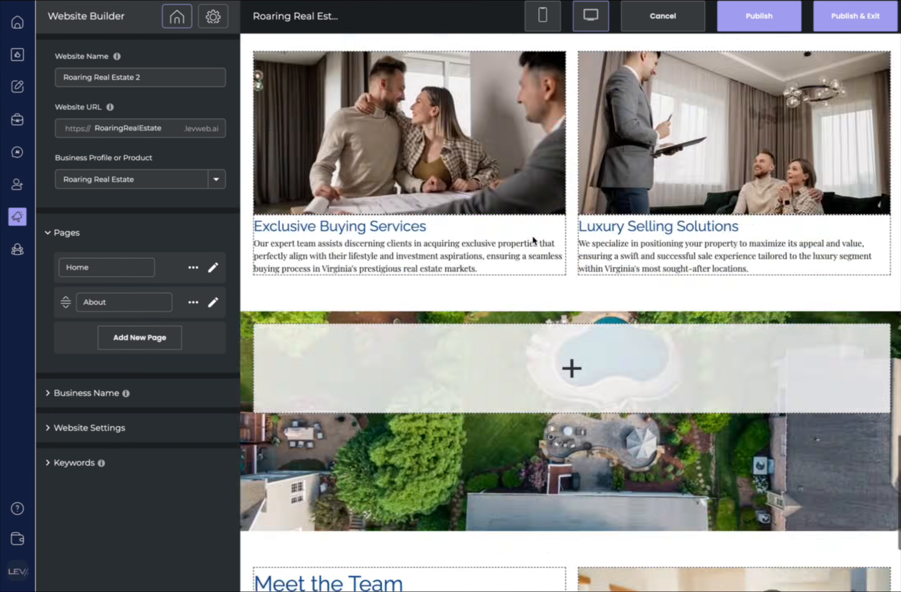
- Check the About link in the site header, open the About page in the editor and return to the page list
scroll(532, 238, "up", 15)
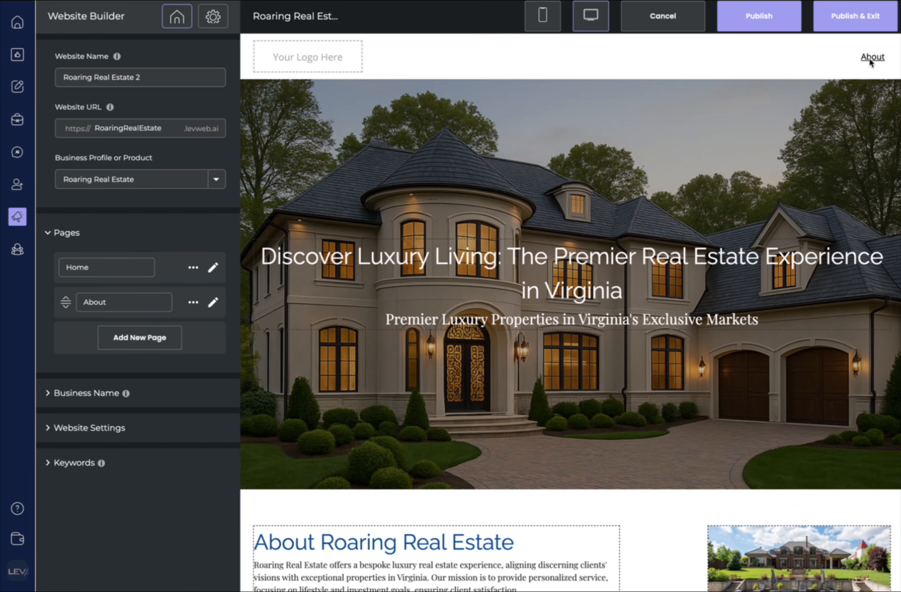
left_click(175, 335)
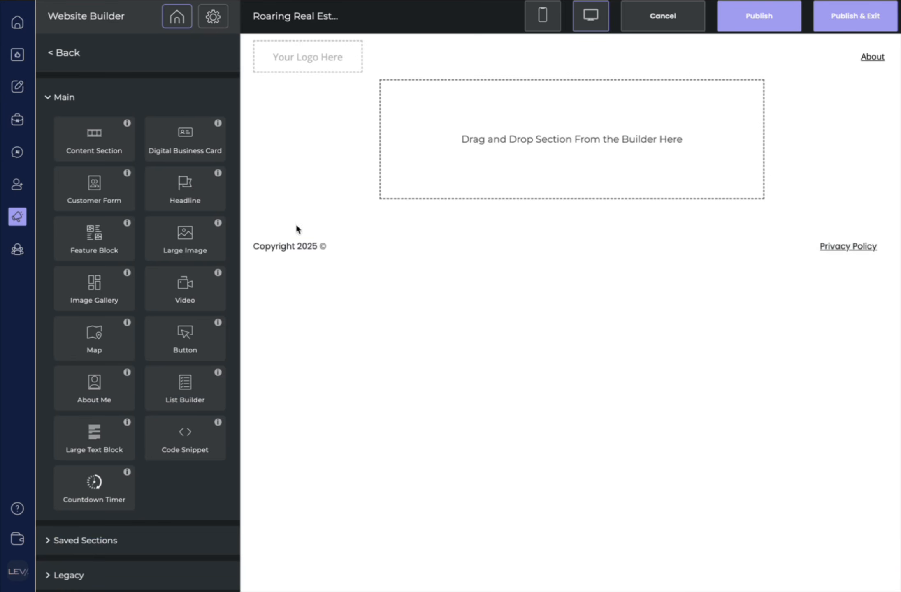
left_click(54, 59)
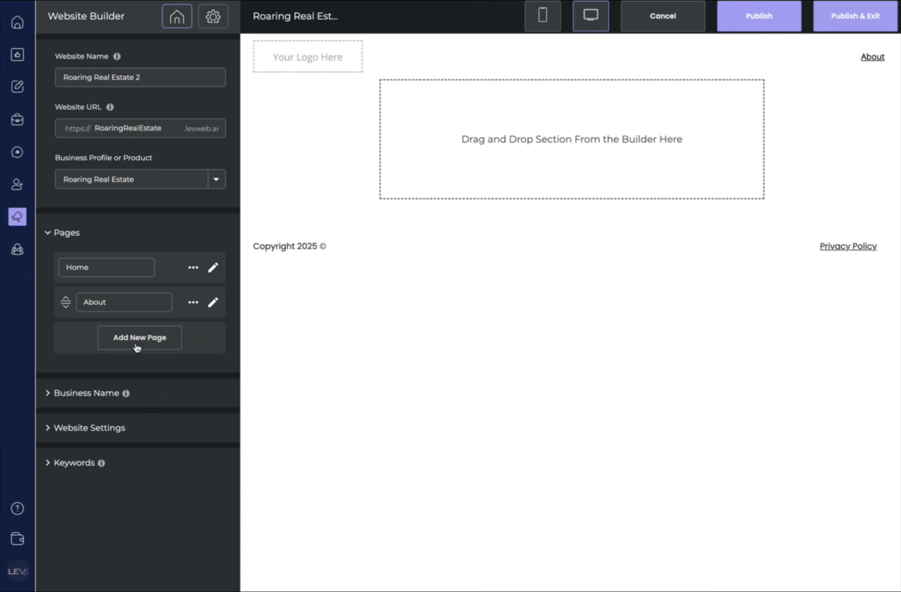
- Delete the About page from the website and confirm the deletion
left_click(198, 303)
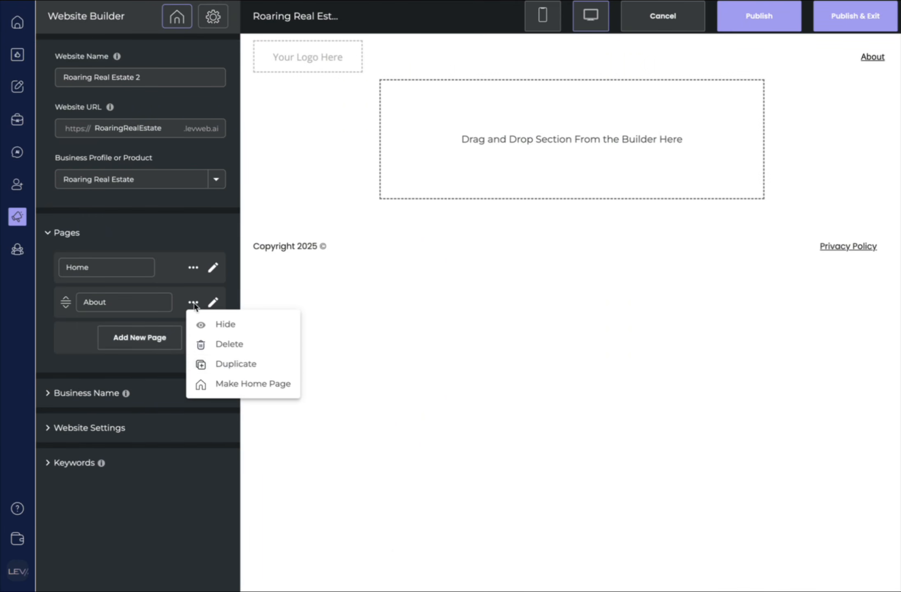
left_click(213, 347)
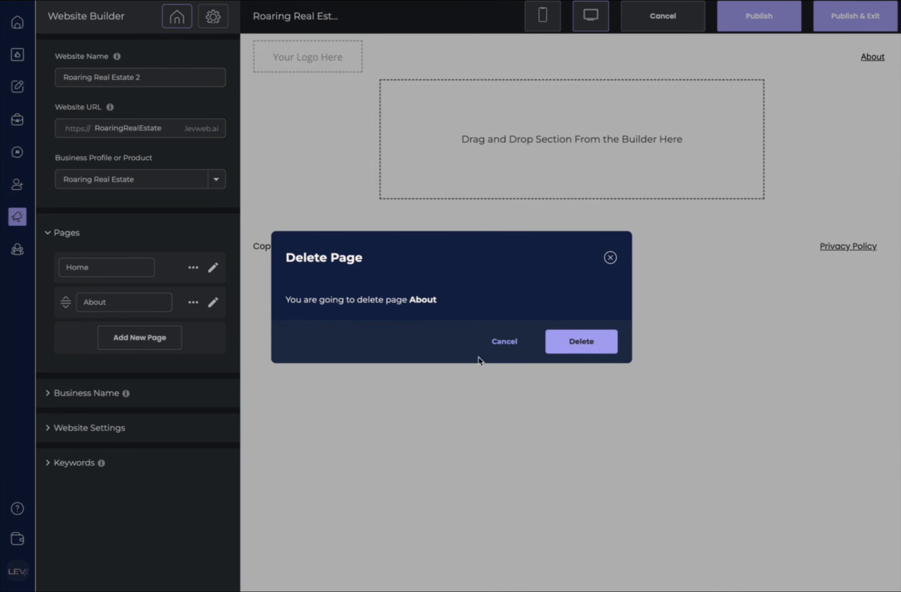
left_click(581, 342)
- Review the site's keywords, social media link fields, website background color options and default heading font settings
left_click(113, 429)
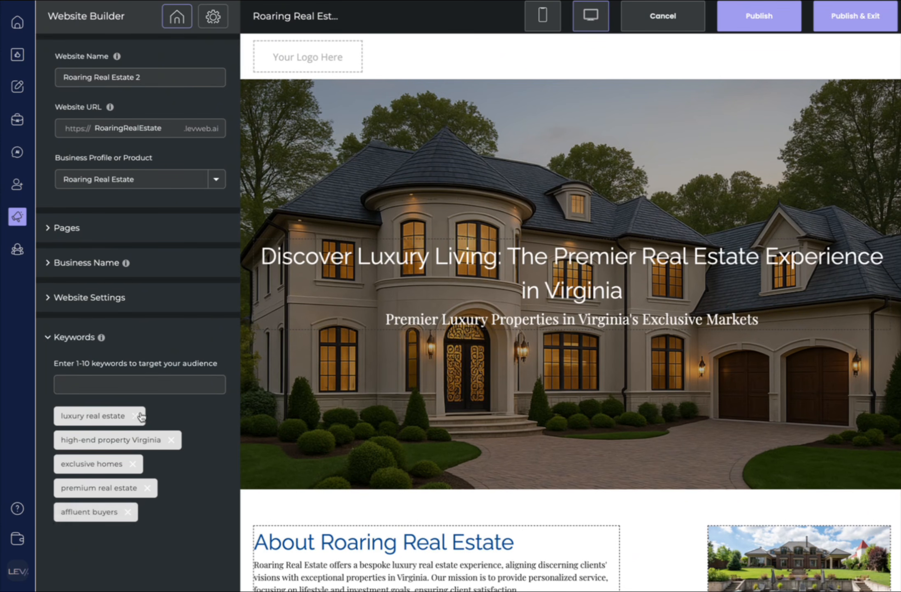
left_click(212, 23)
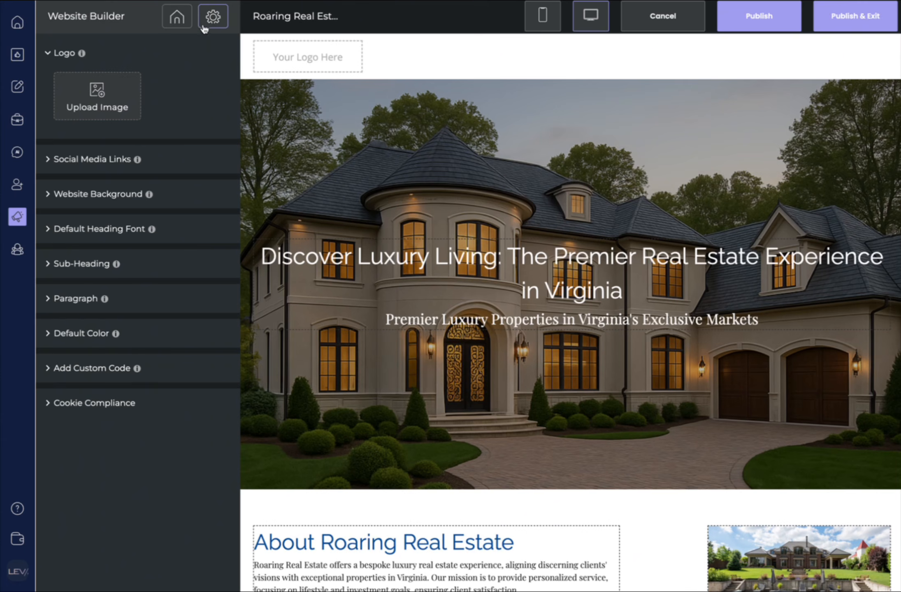
left_click(56, 162)
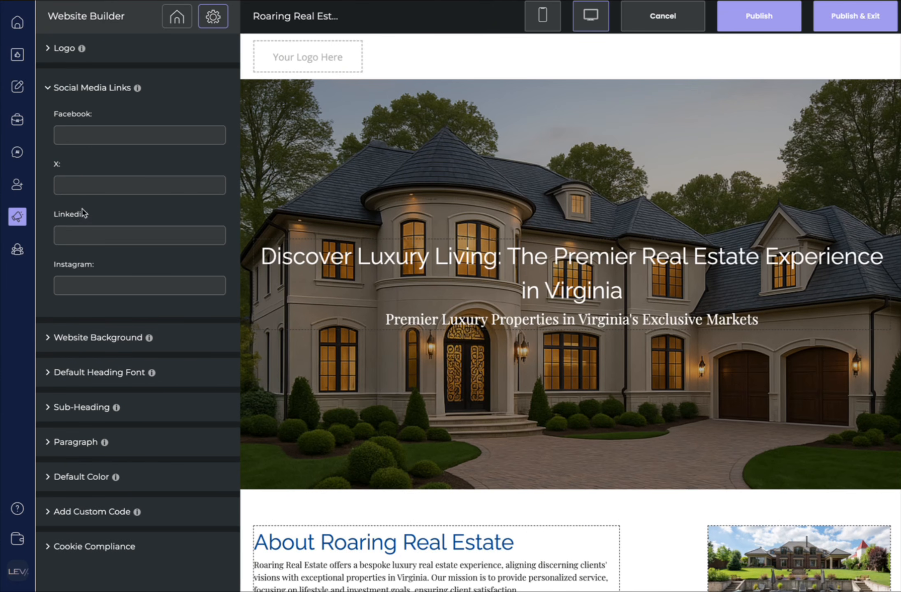
left_click(81, 339)
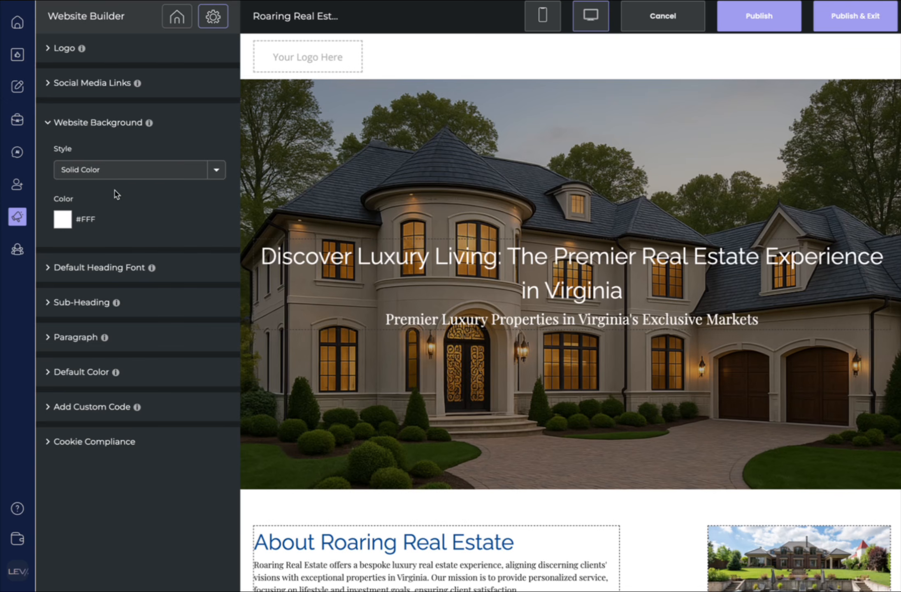
left_click(62, 219)
left_click_drag(152, 257, 248, 226)
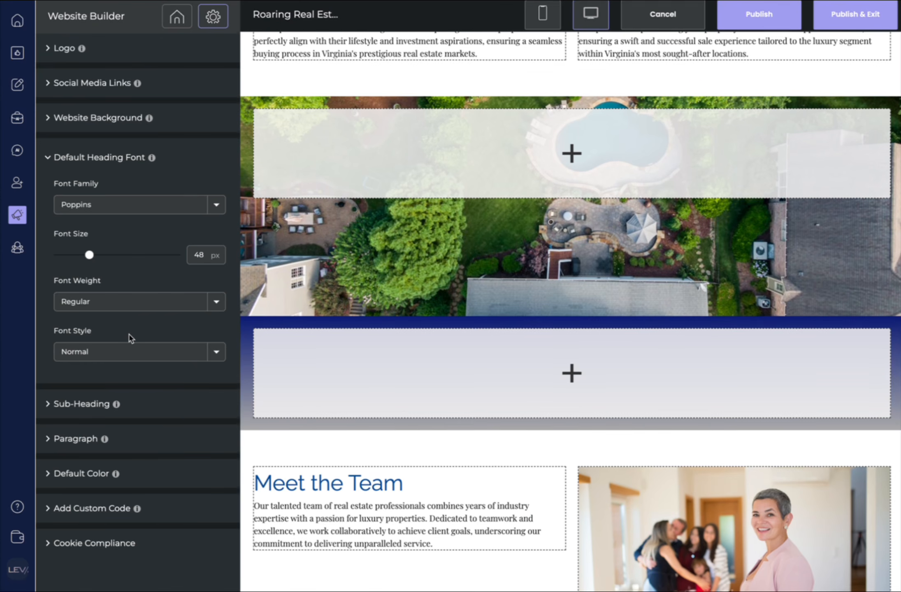
- Review the sub-heading, paragraph and custom code settings, dismissing the new code form without adding any code
left_click(124, 406)
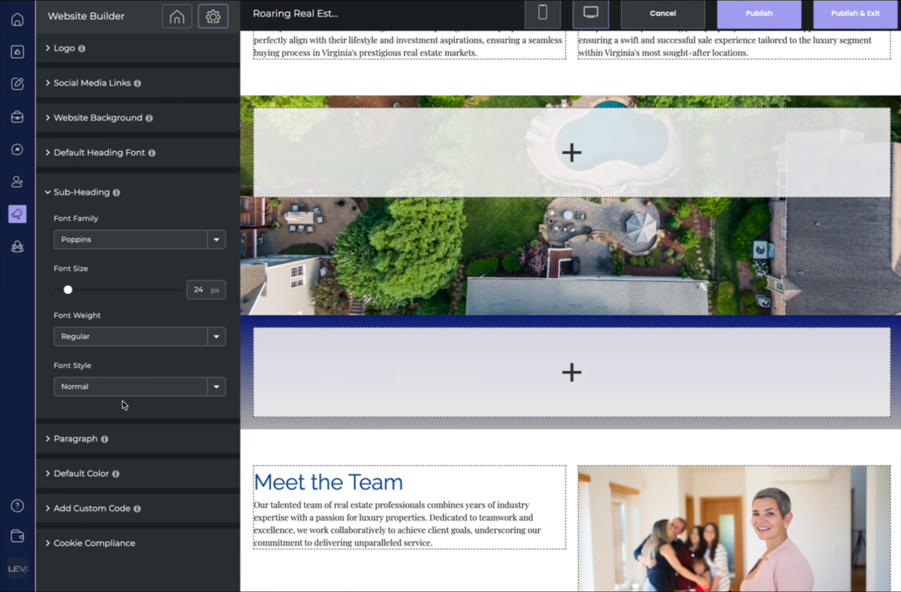
left_click(140, 451)
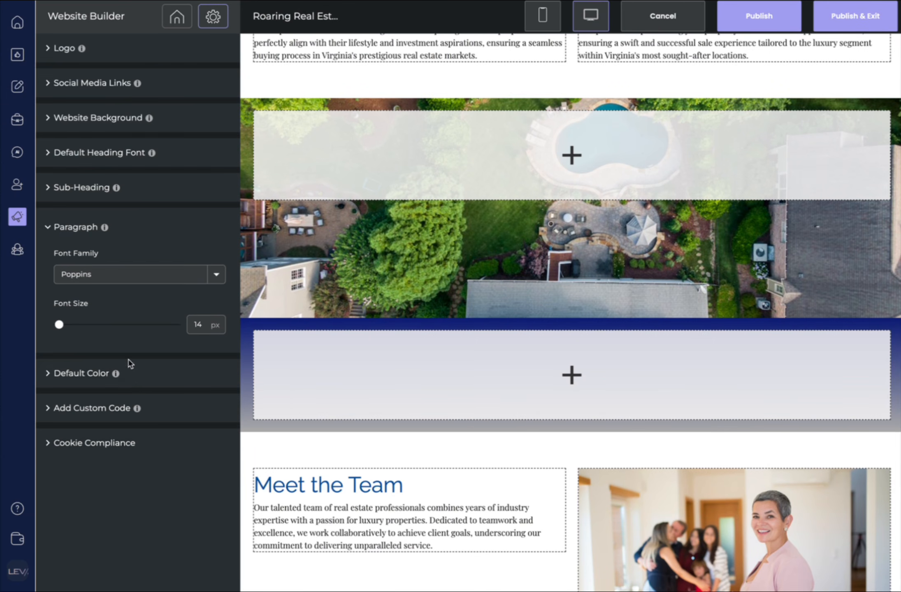
left_click(132, 406)
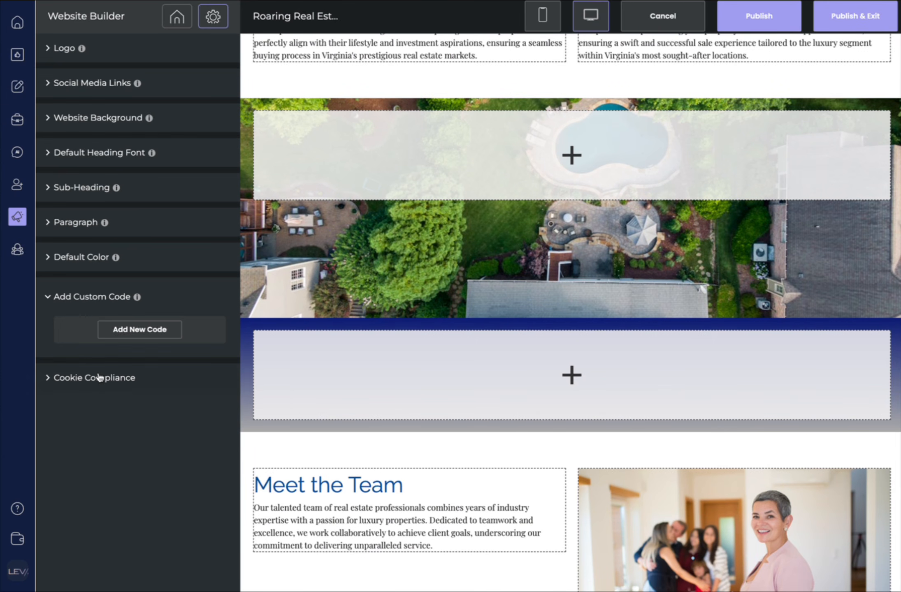
left_click(126, 335)
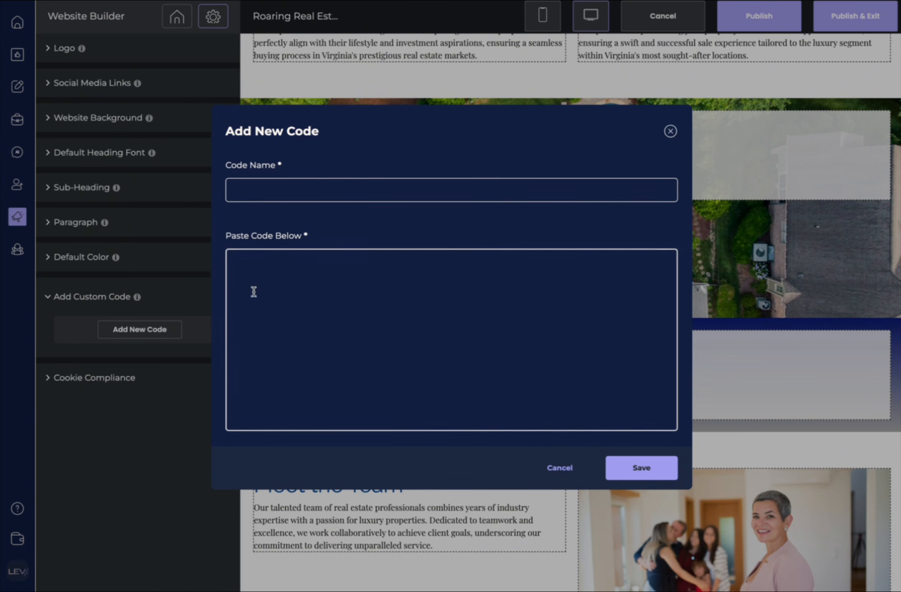
left_click(571, 475)
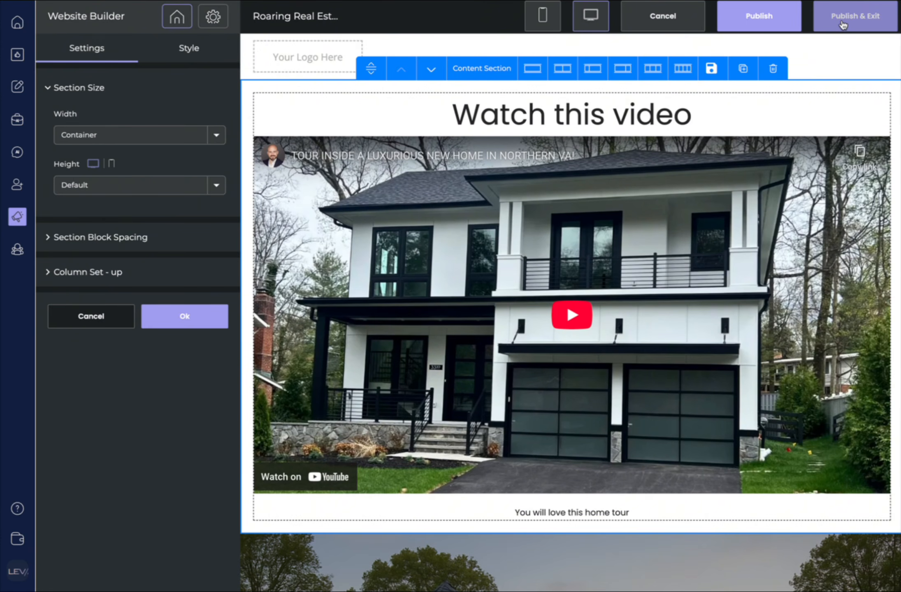
- Publish the website, exit to the website list and check the options of the Roaring Real Estate 2 card
left_click(842, 24)
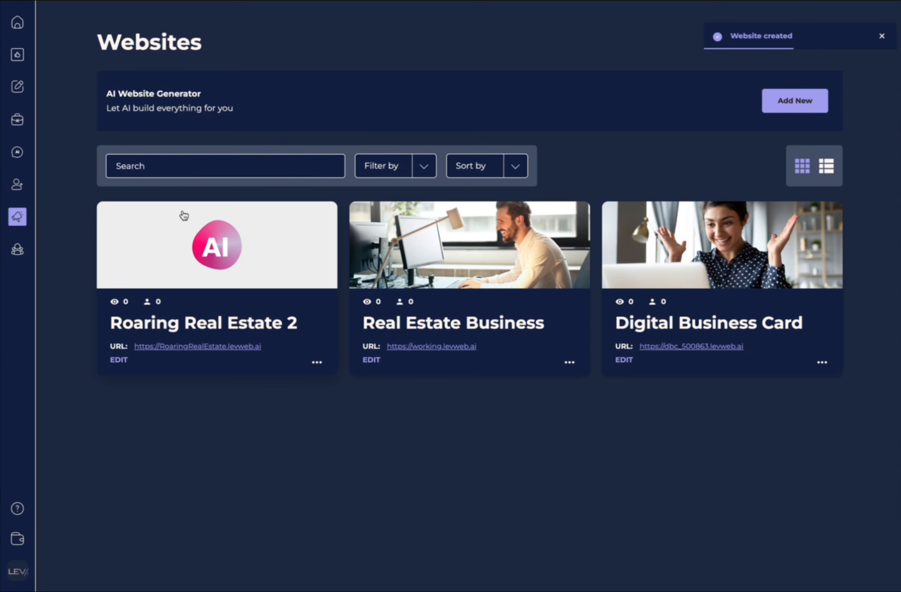
left_click(318, 364)
left_click(172, 379)
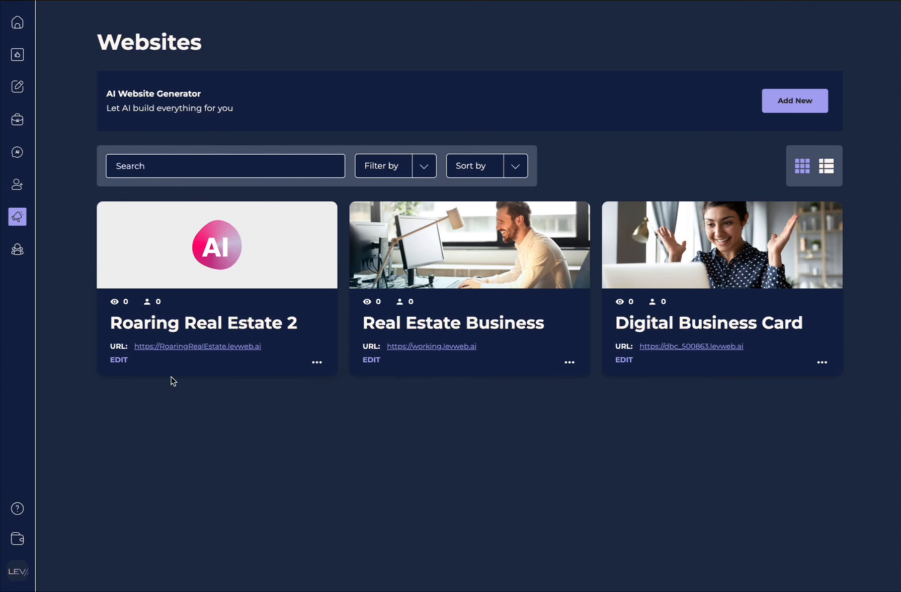
- Replace the social share image of Roaring Real Estate 2 with the mansion picture from My Images and publish the update
left_click(117, 360)
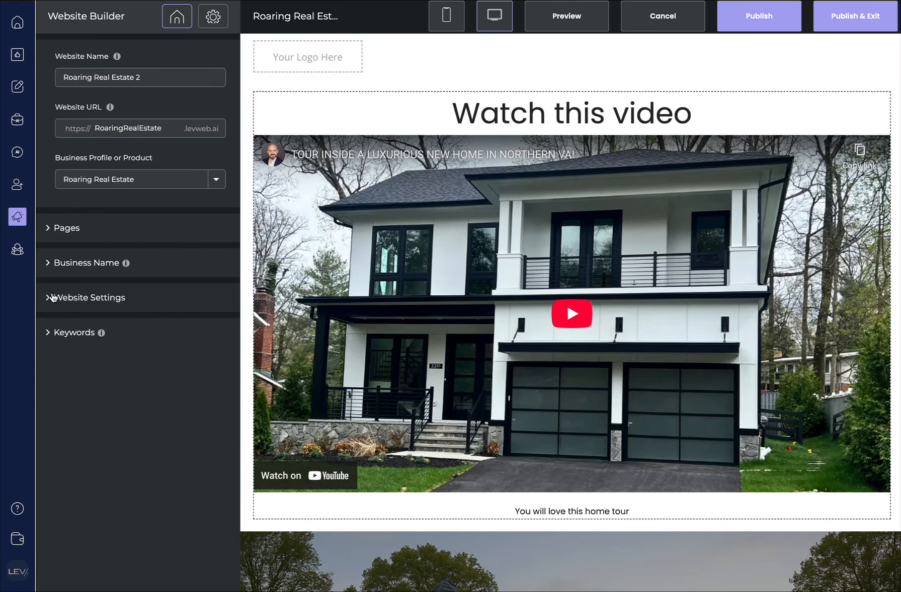
left_click(52, 297)
scroll(149, 303, "down", 2)
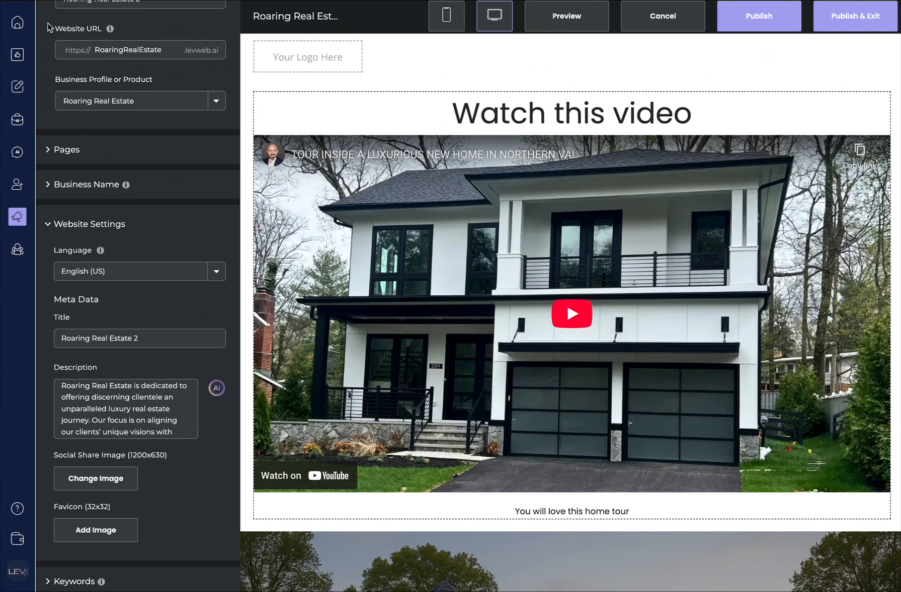
left_click(105, 484)
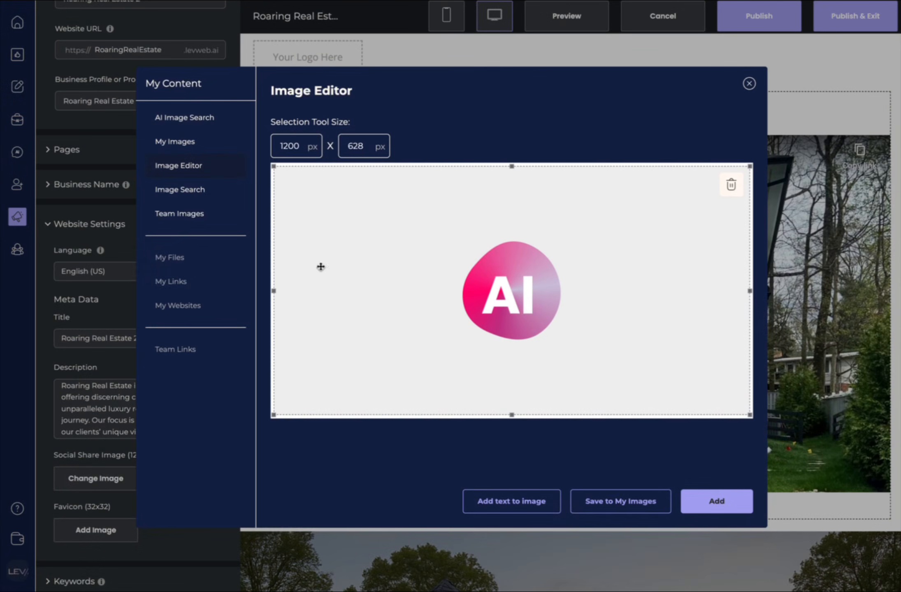
left_click(191, 145)
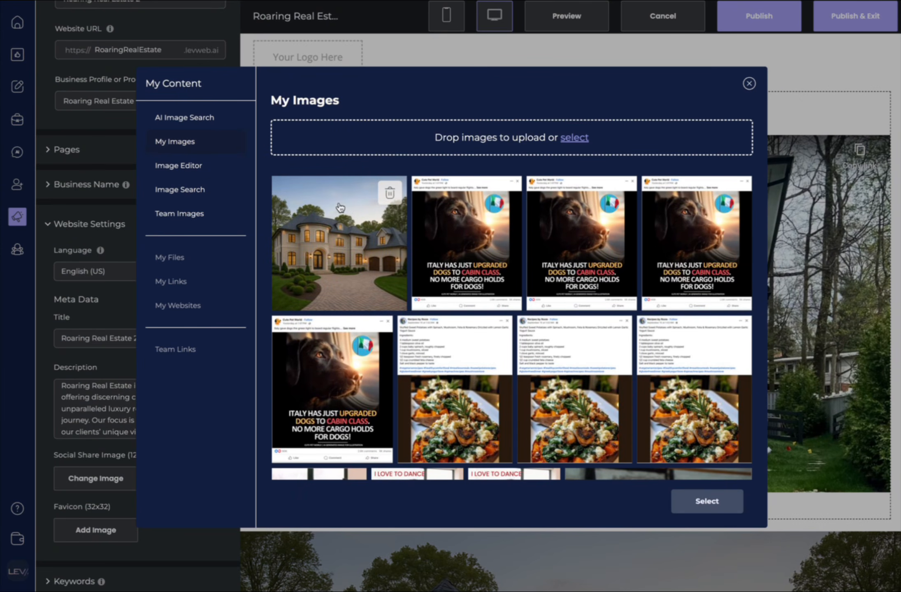
left_click(326, 251)
left_click(709, 501)
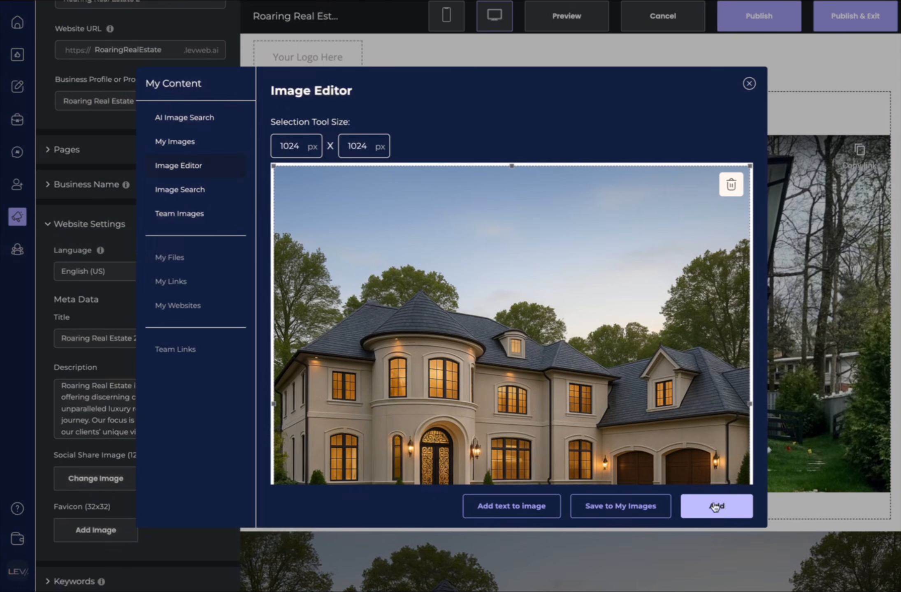
left_click(715, 506)
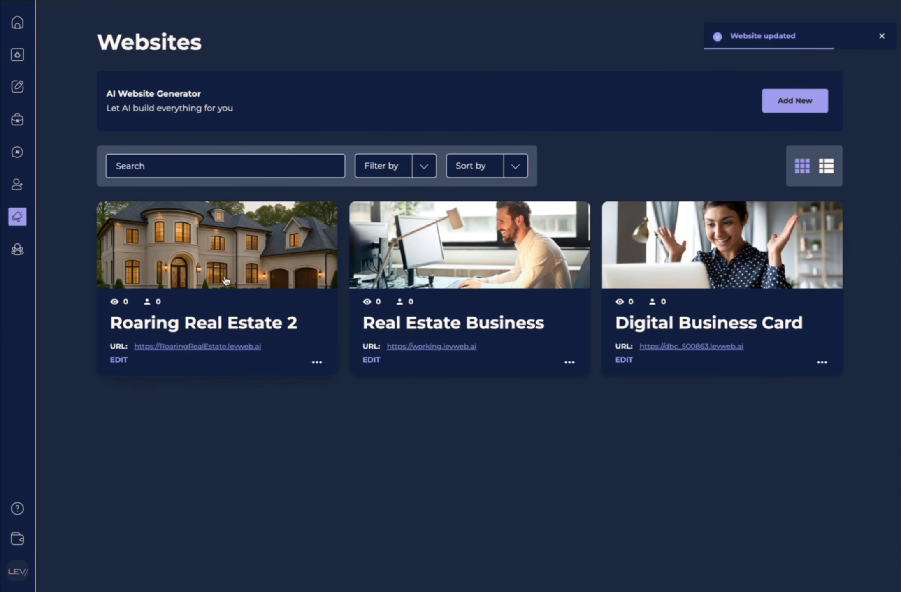
- Open the published Roaring Real Estate site and look through its home page from the video to the testimonials
left_click(185, 348)
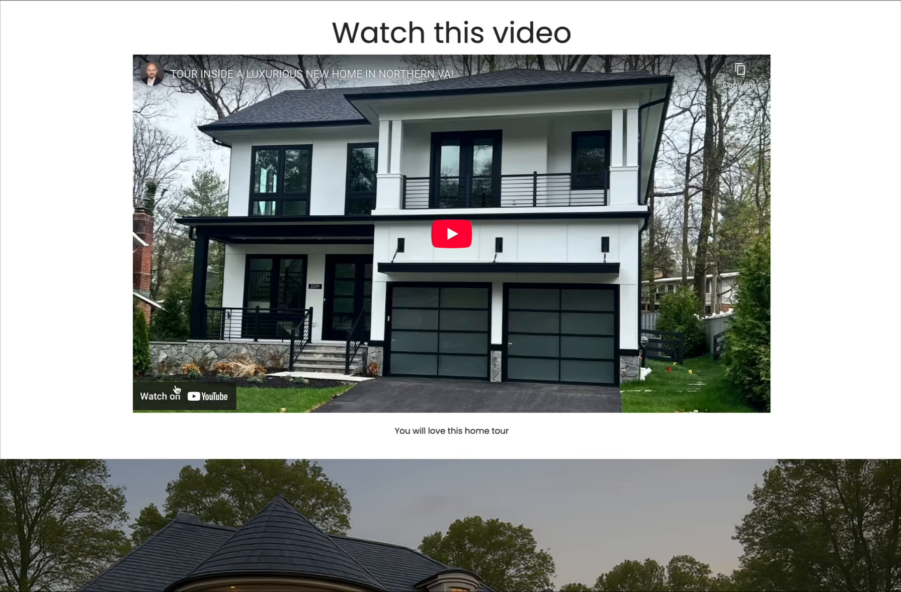
scroll(168, 413, "down", 2)
scroll(169, 414, "down", 20)
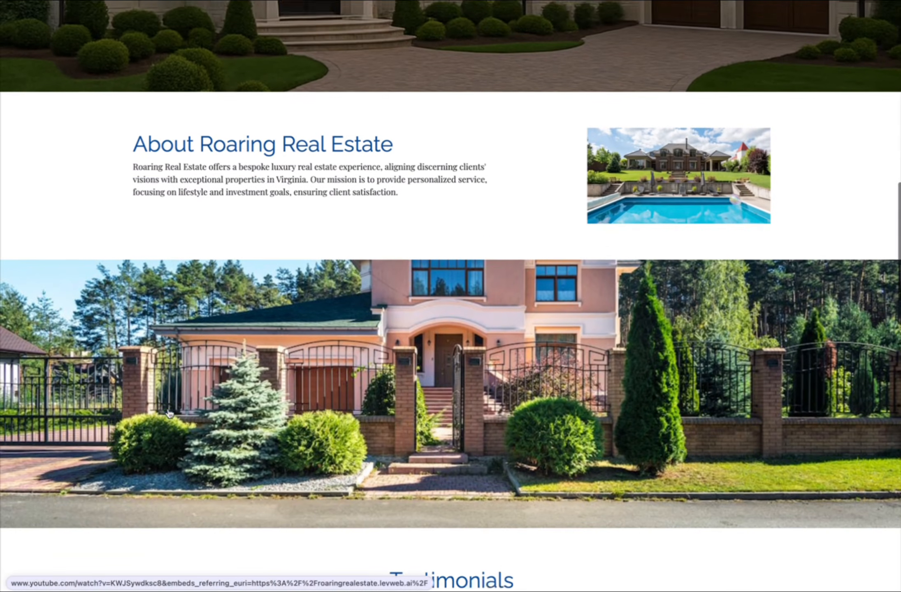
scroll(168, 414, "down", 5)
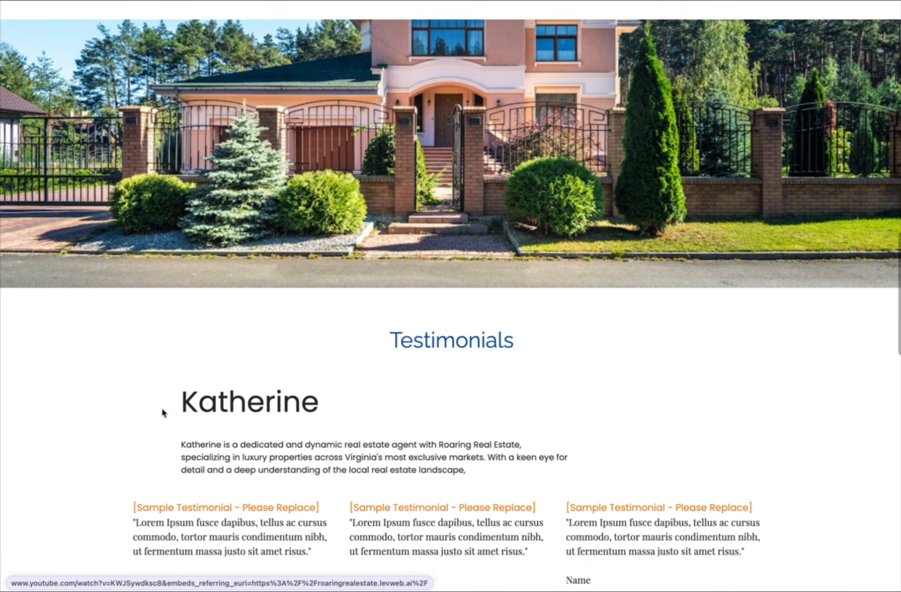